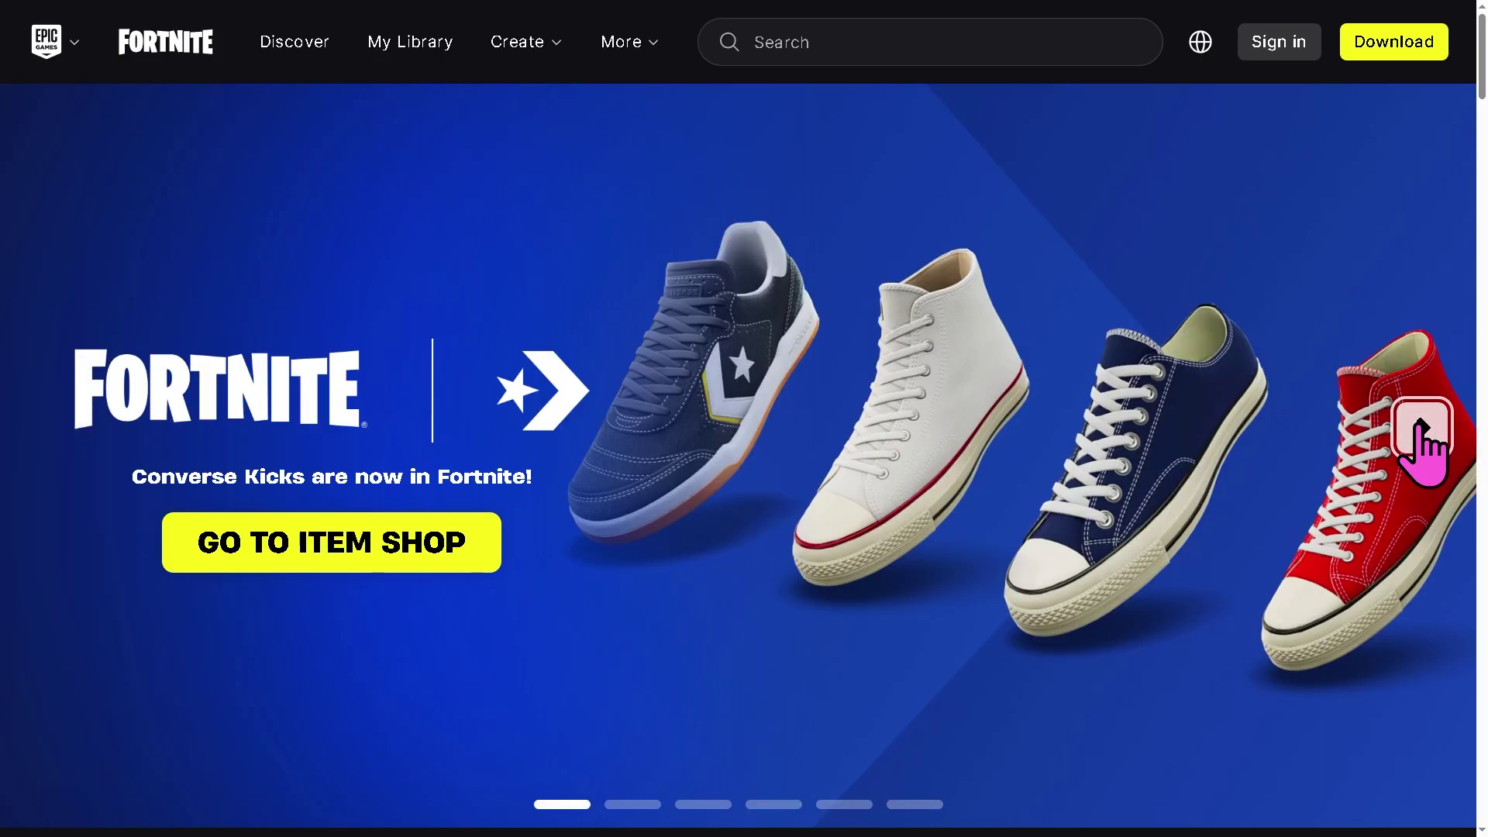
Advance the hero carousel past the Gorillaz slide to the Beavis and Butt-Head item shop promotion.
left_click(1422, 426)
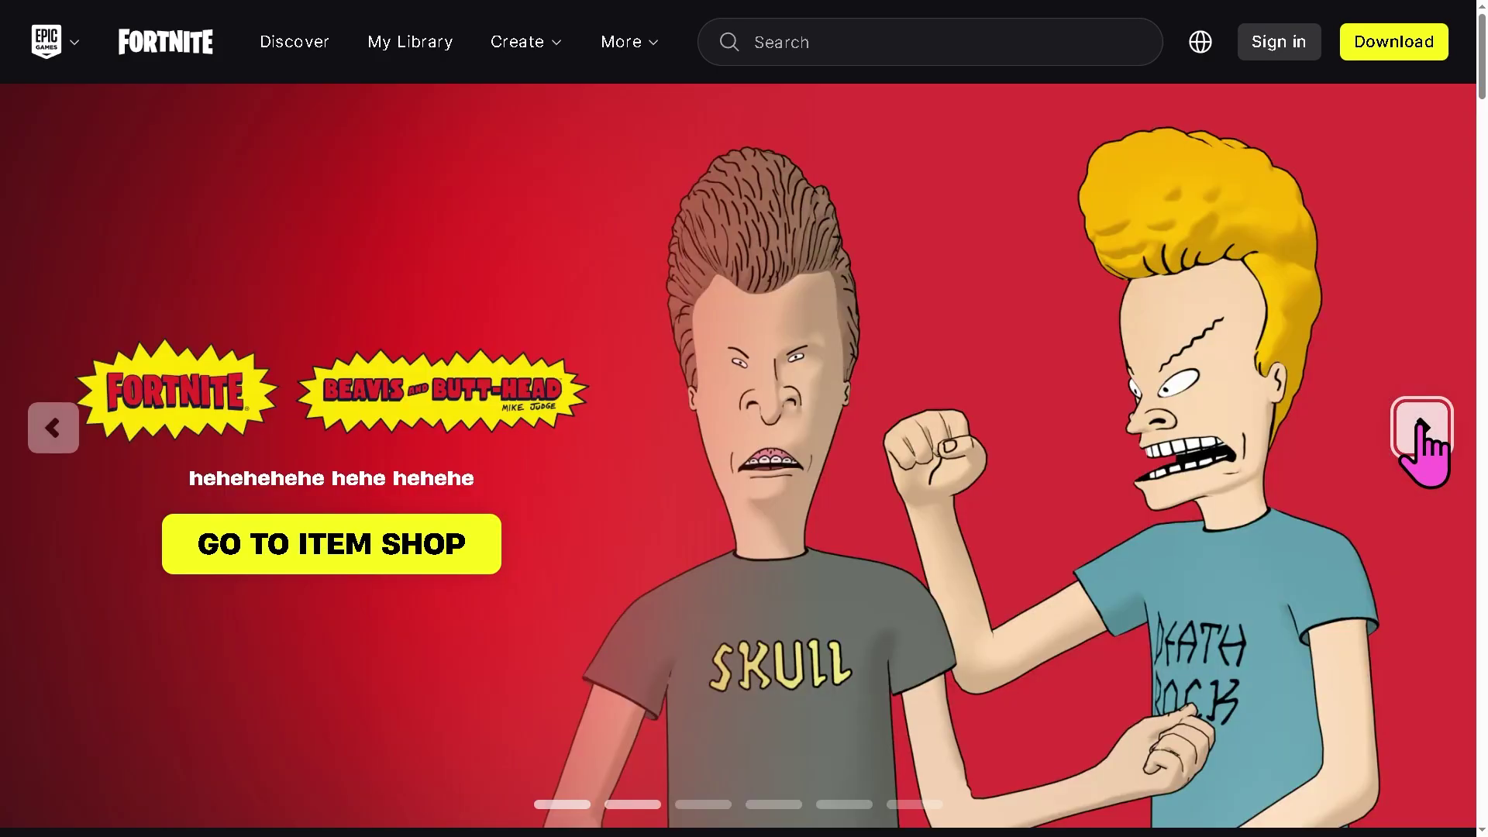
left_click(1422, 426)
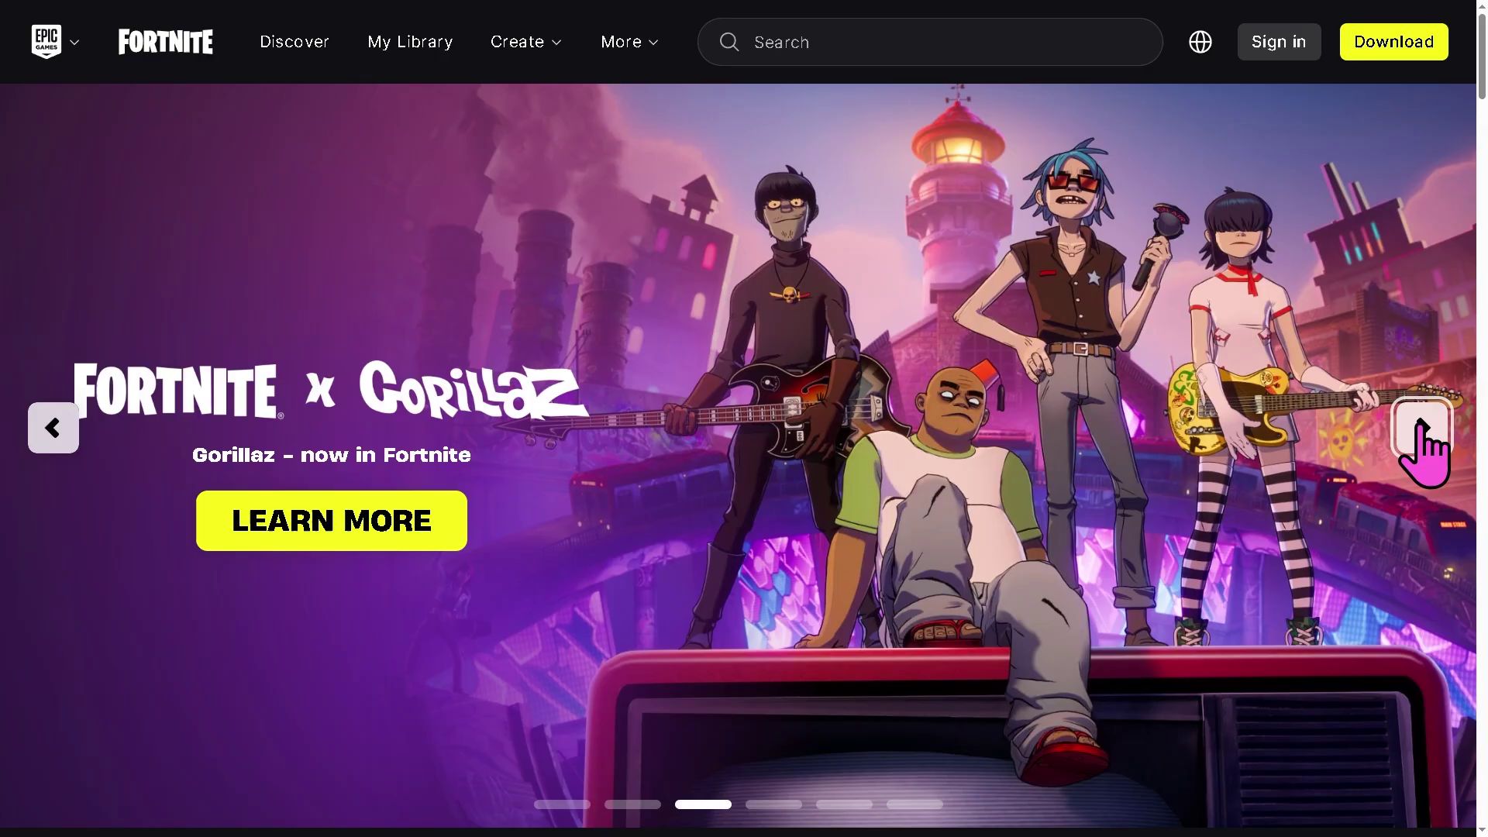
left_click(1421, 427)
left_click(1422, 426)
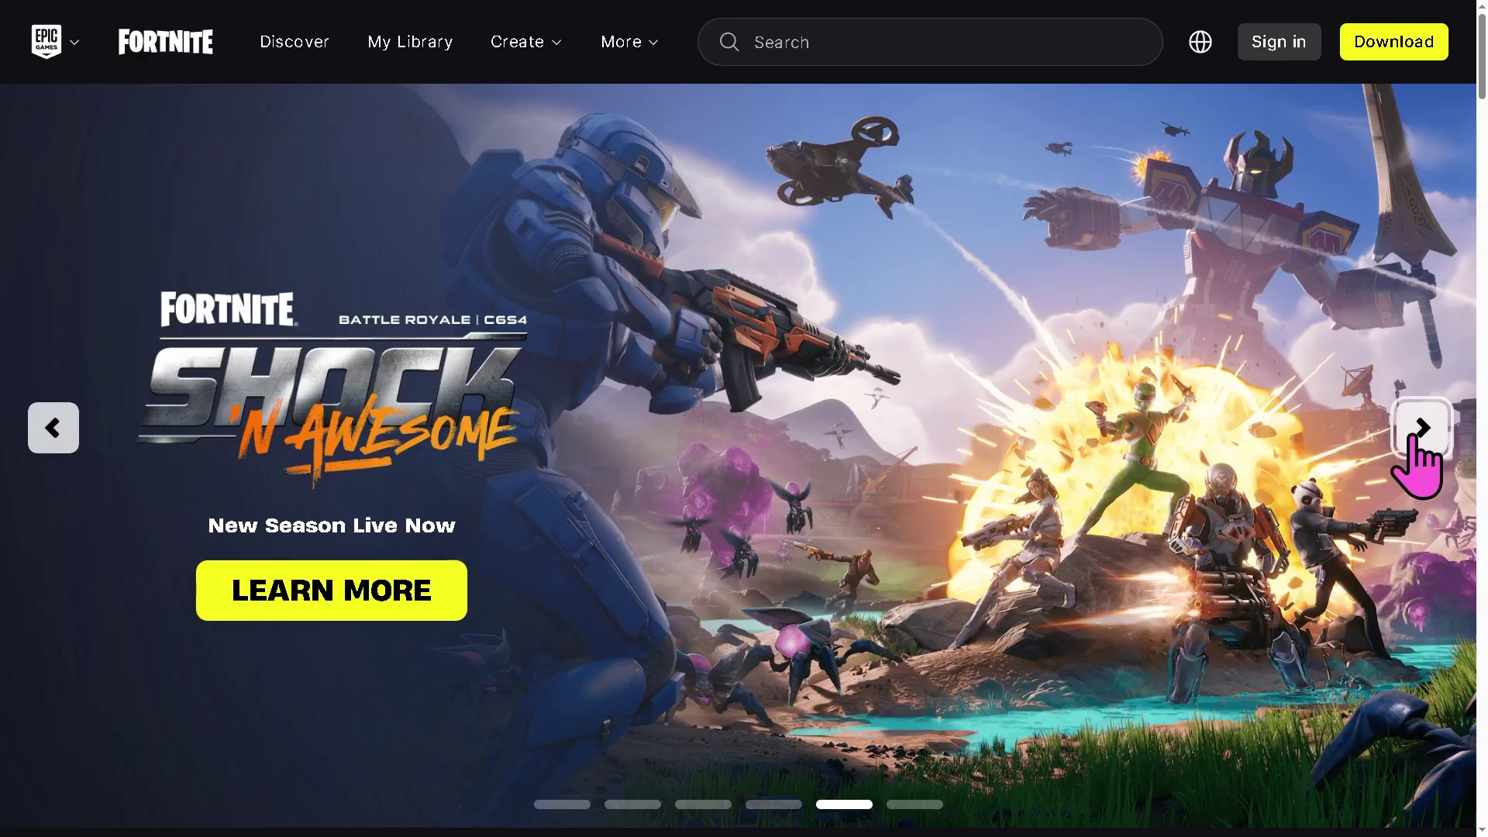
left_click(1418, 435)
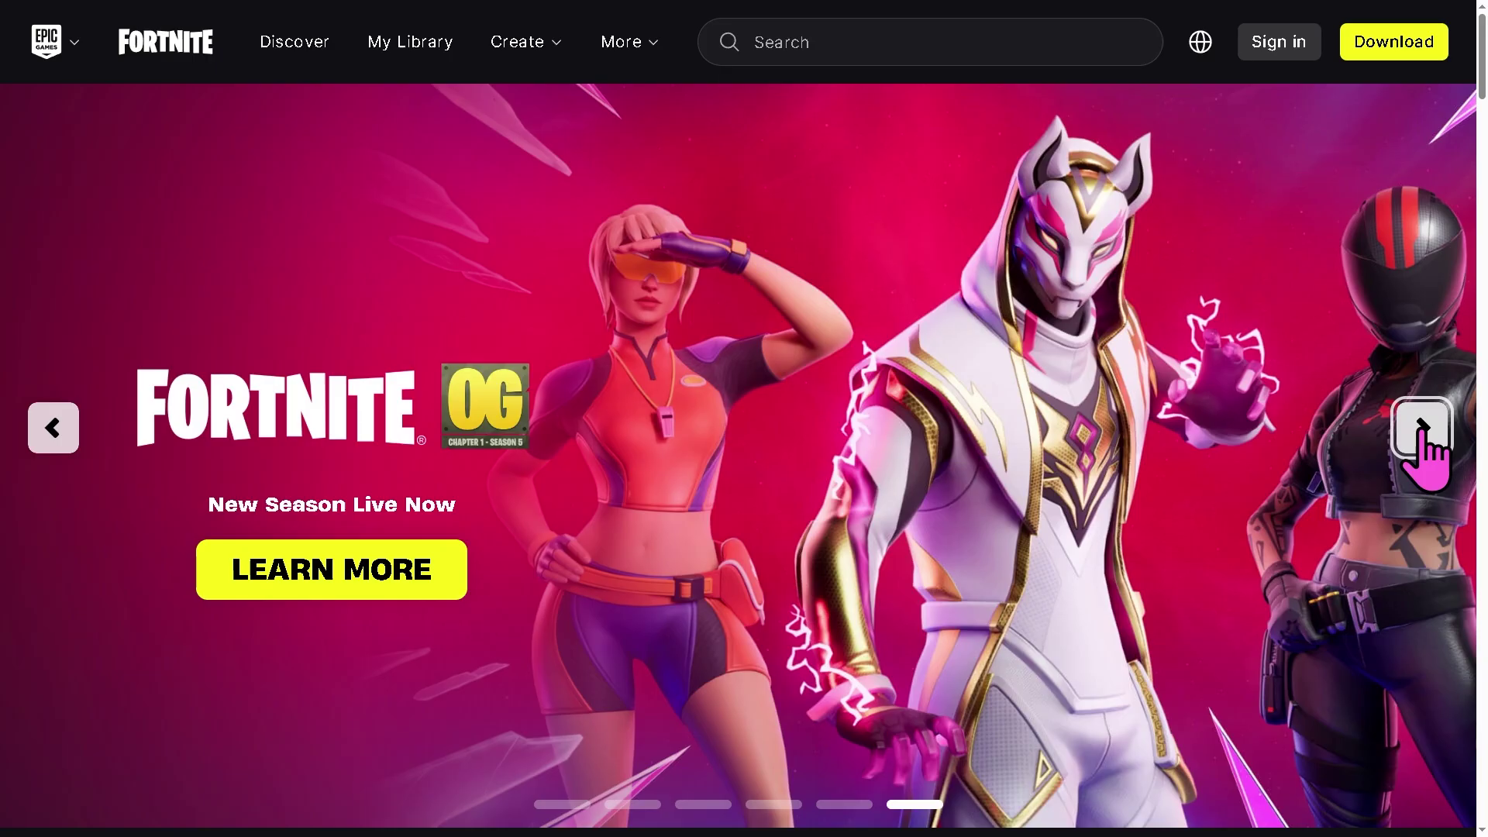
left_click(1421, 434)
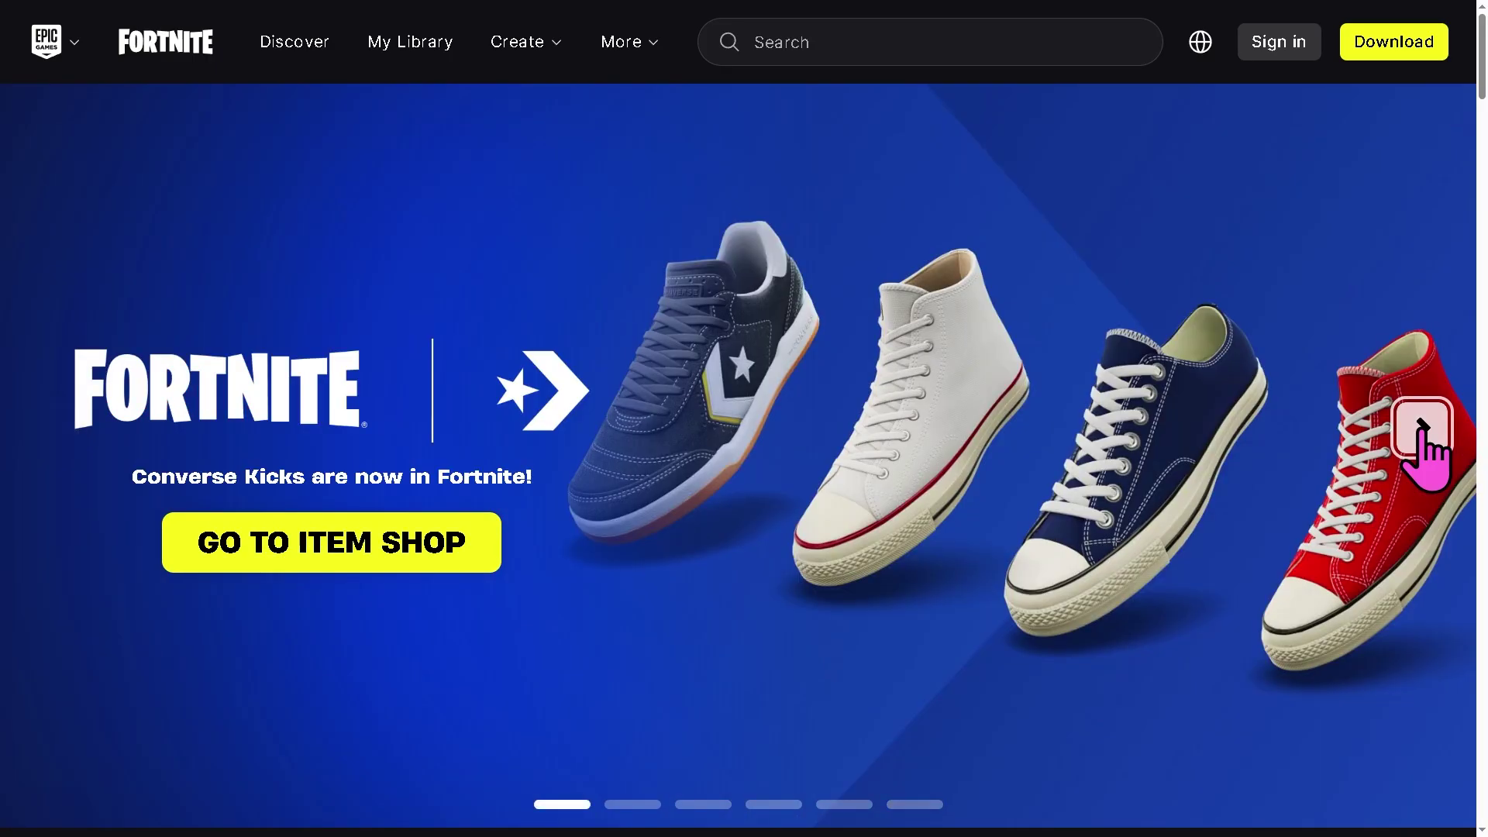
left_click(1423, 428)
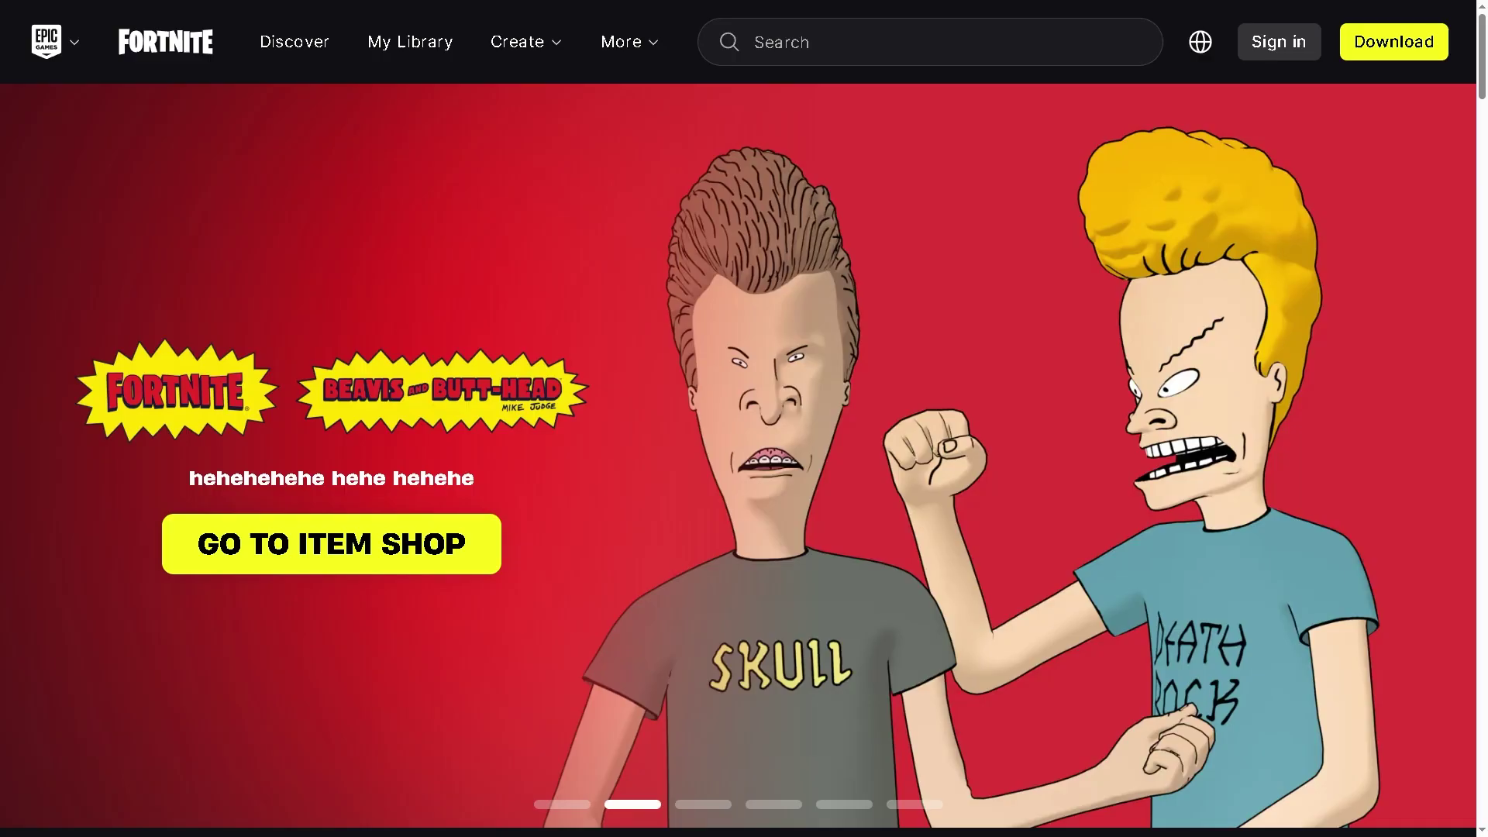
Open Task Manager, check the Calculator and Camera App history entries, then close it.
key("ctrl+shift+Escape")
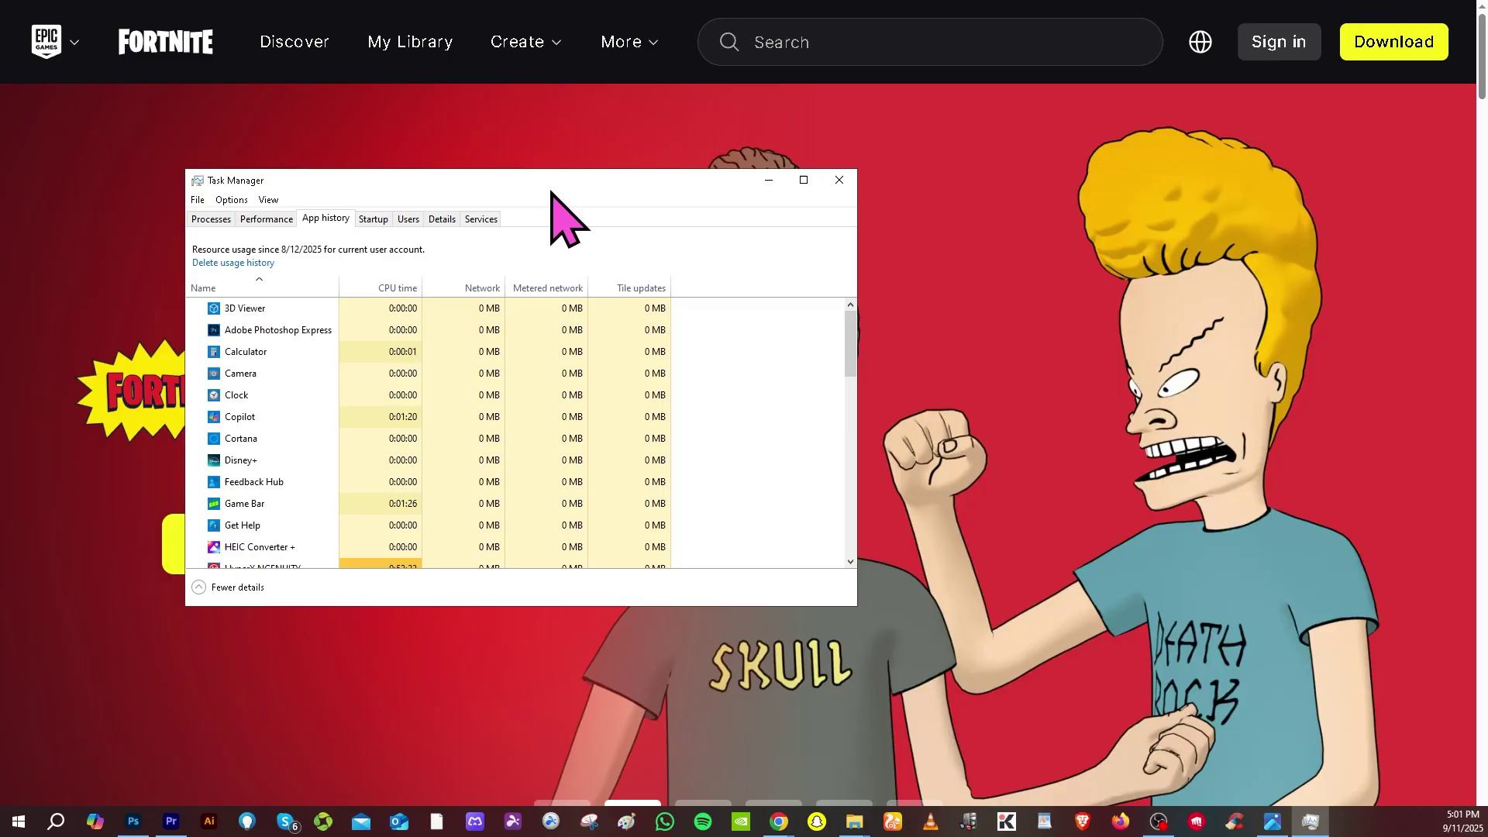
left_click_drag(554, 187, 713, 207)
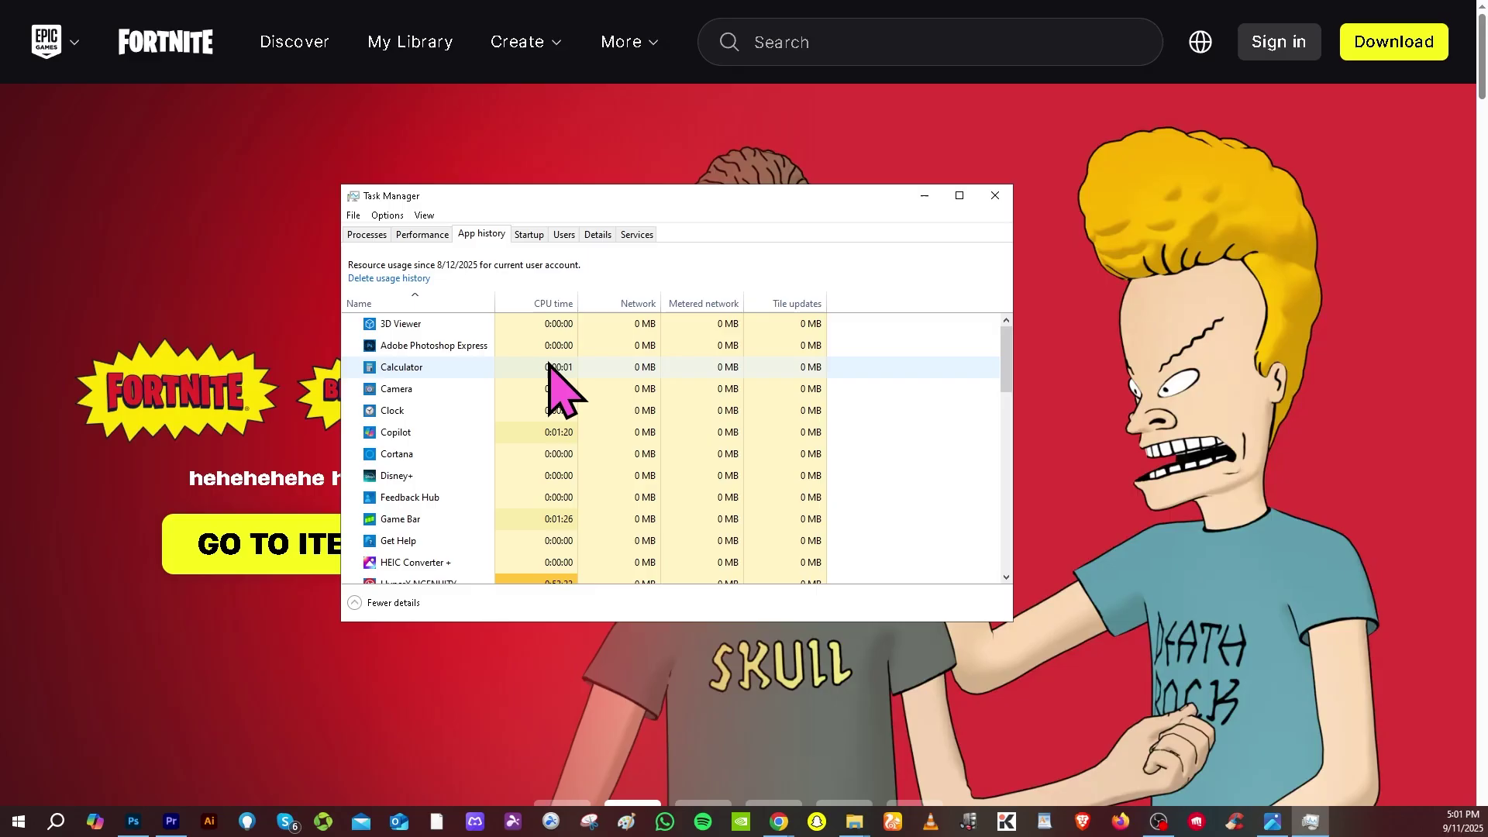
right_click(411, 368)
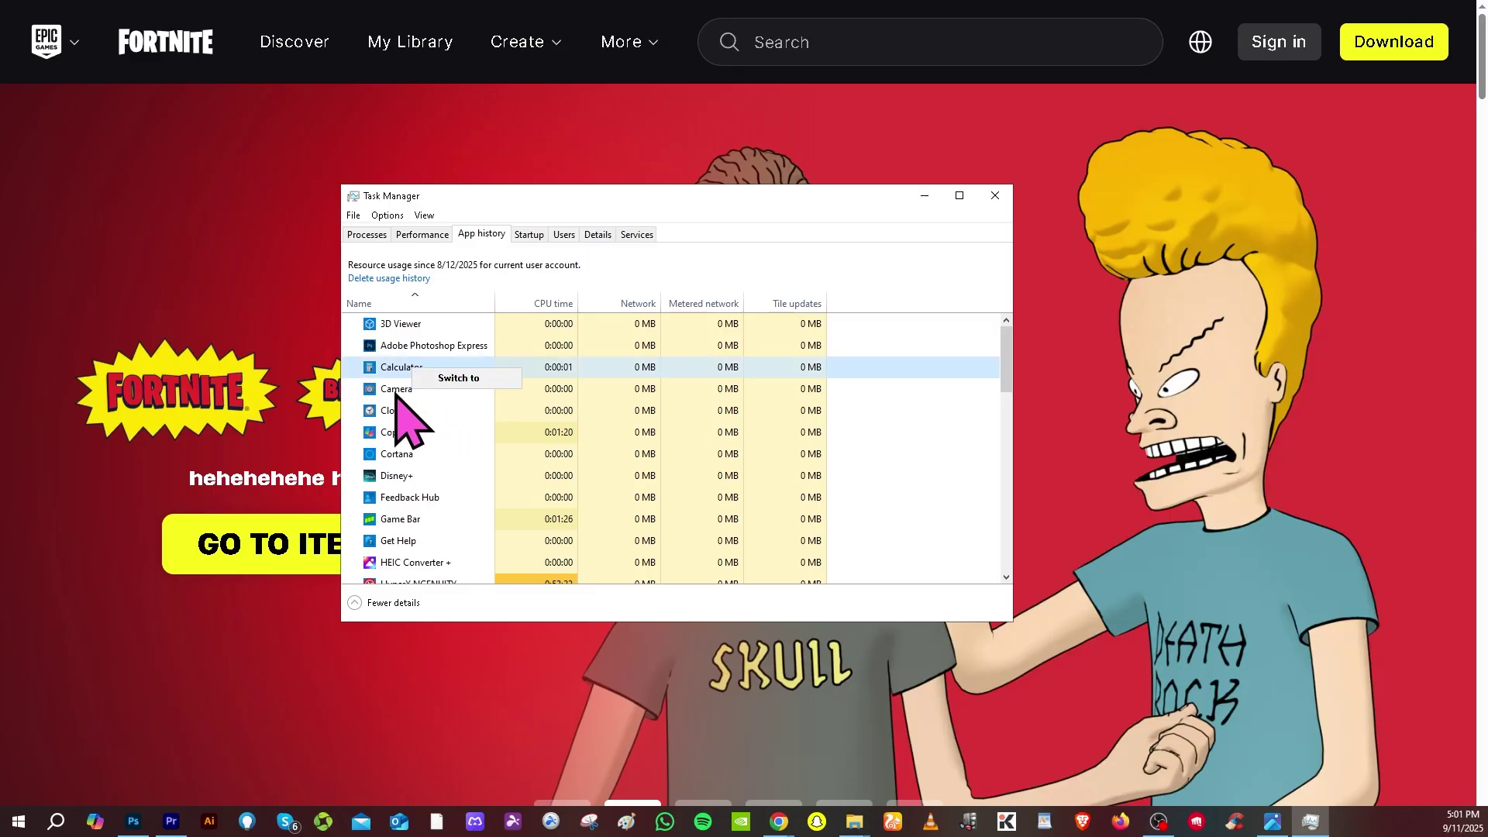
right_click(397, 393)
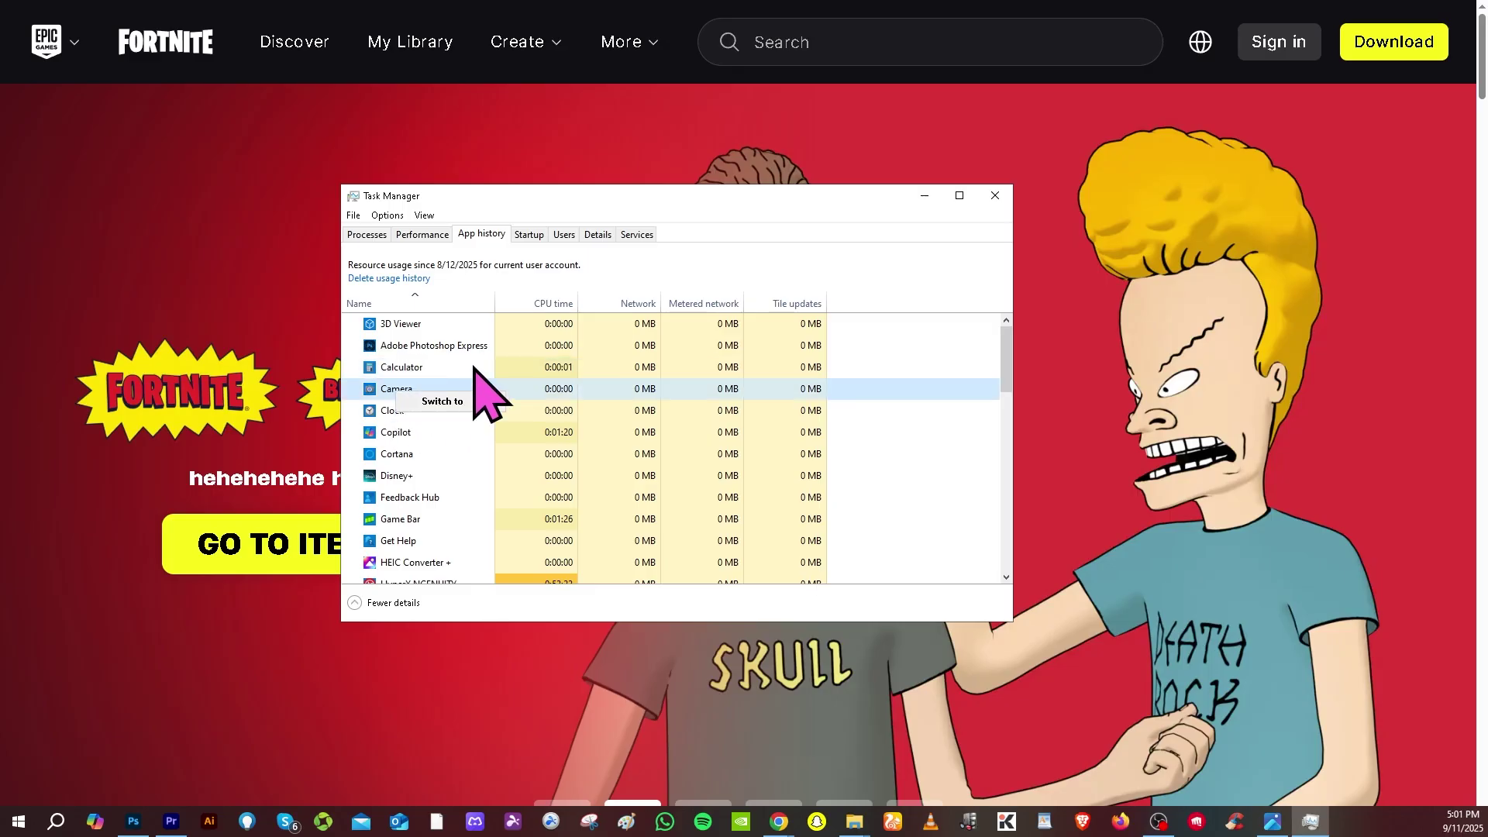
left_click(995, 195)
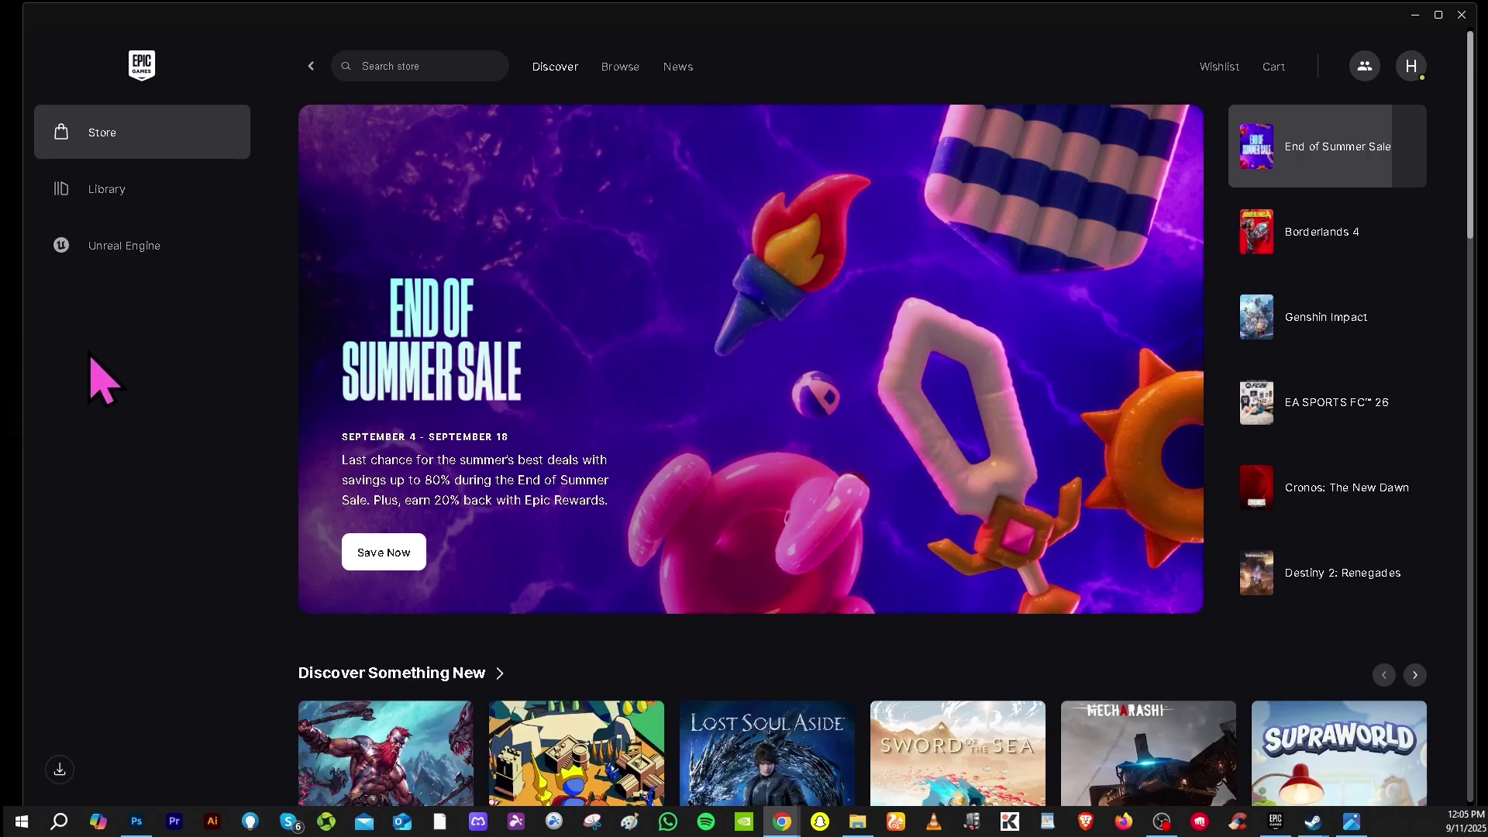
Switch the Epic Games Launcher to the Library page.
left_click(147, 200)
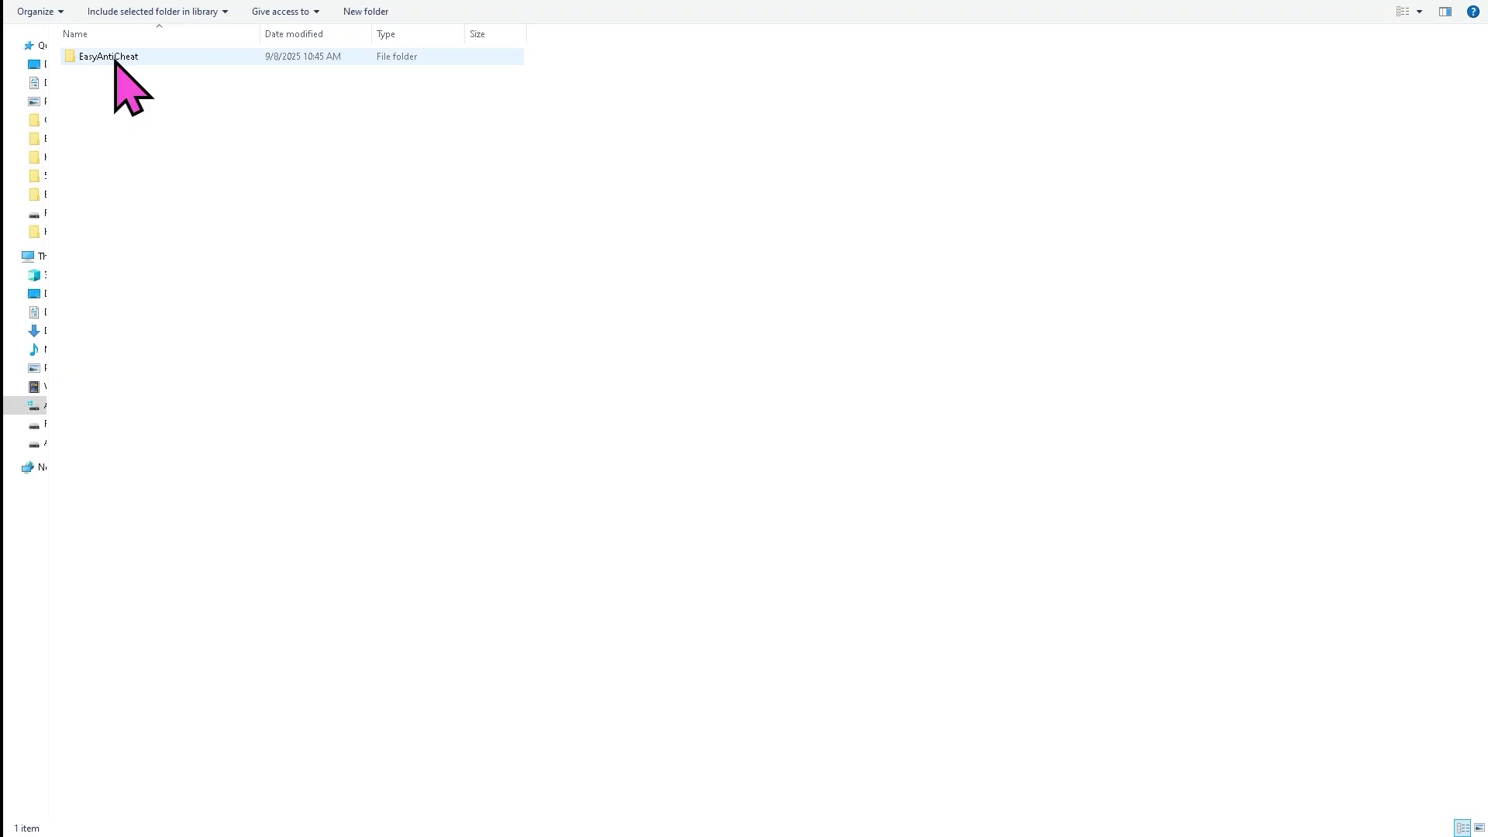
Open the EasyAntiCheat folder and run EasyAntiCheat_Setup as administrator, then bring up its context menu again.
double_click(122, 61)
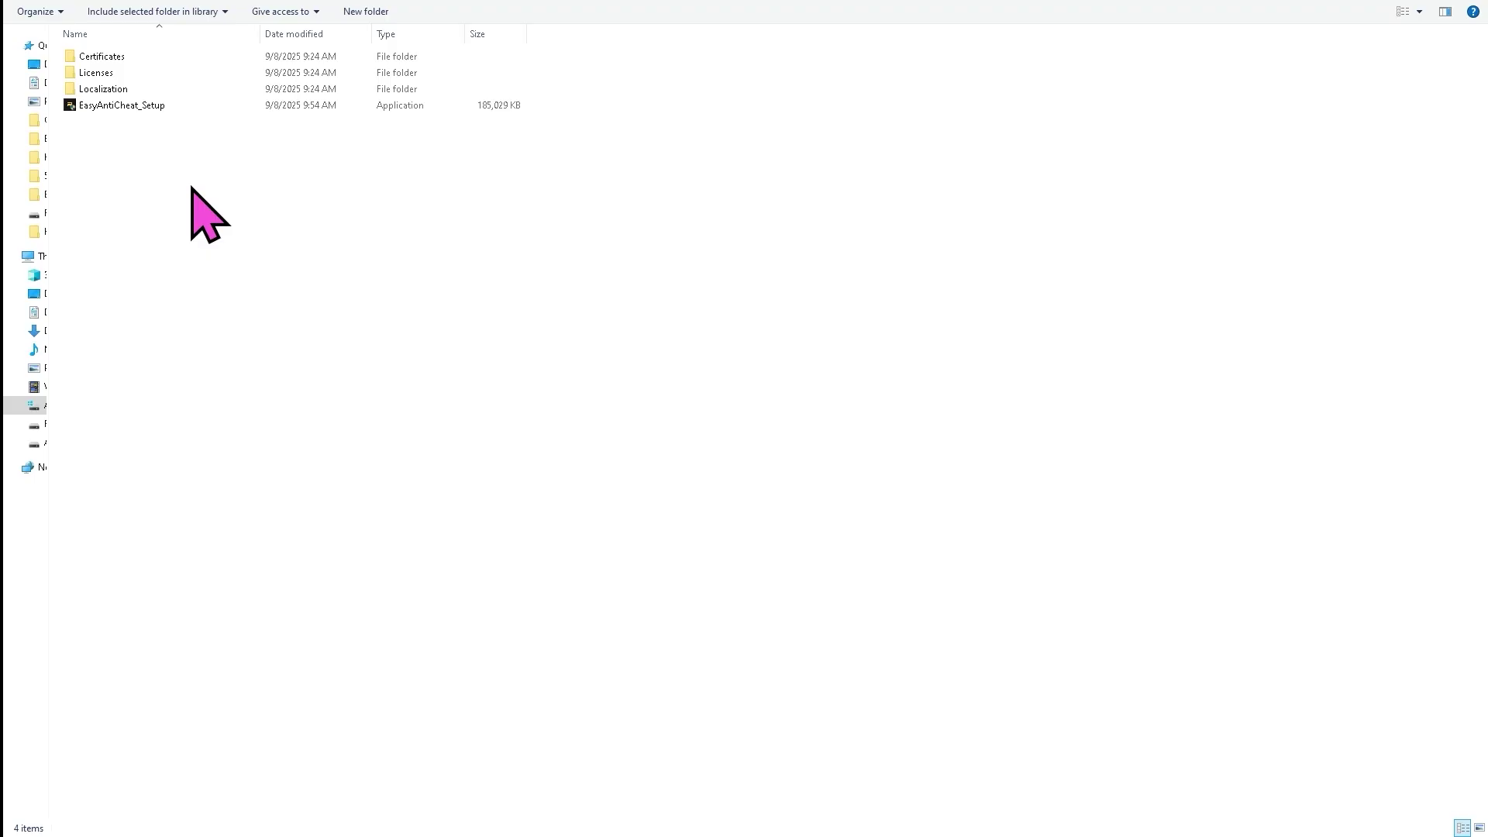
right_click(151, 104)
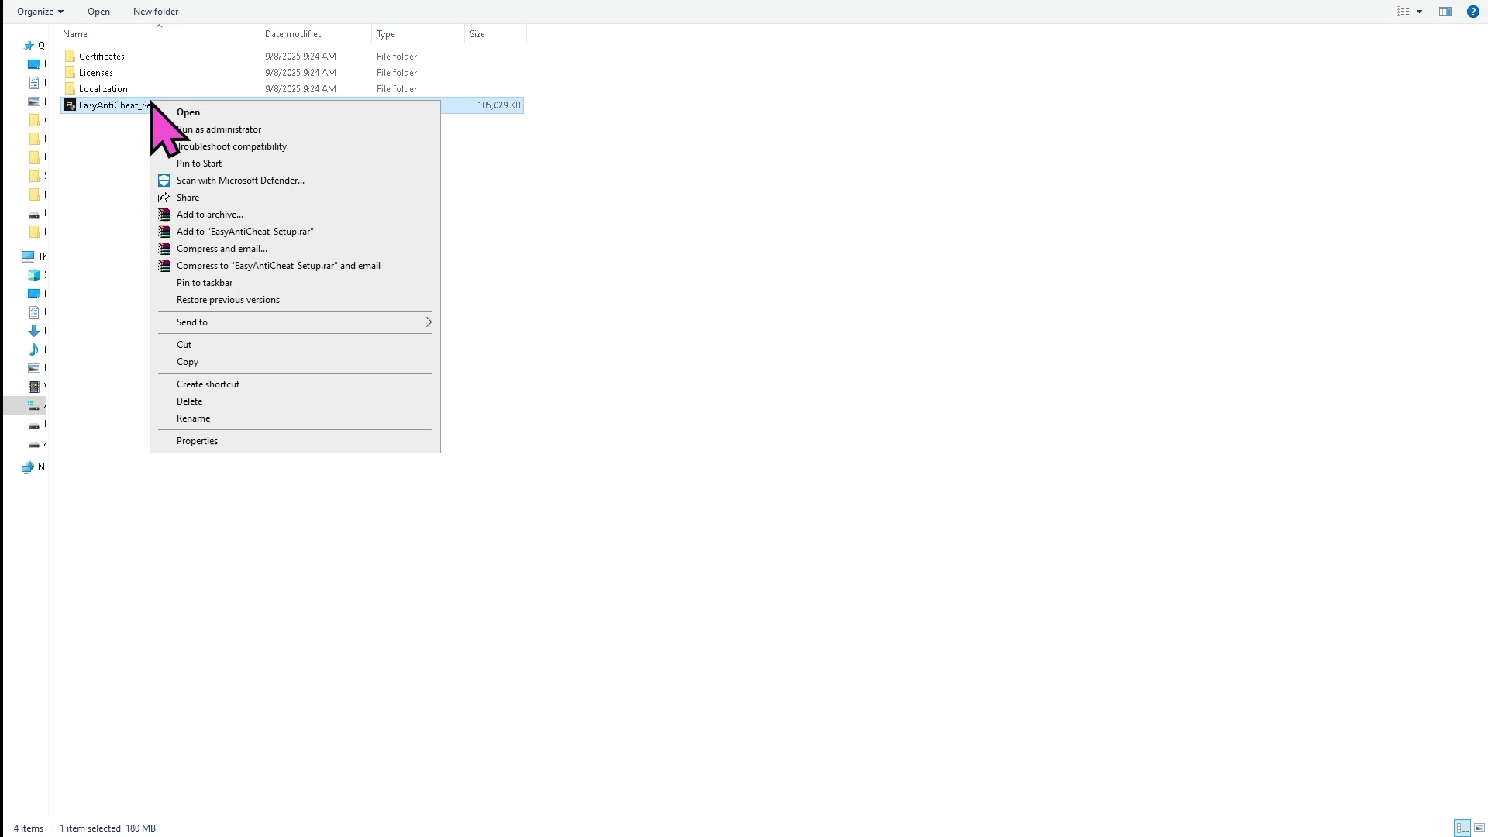
key("a")
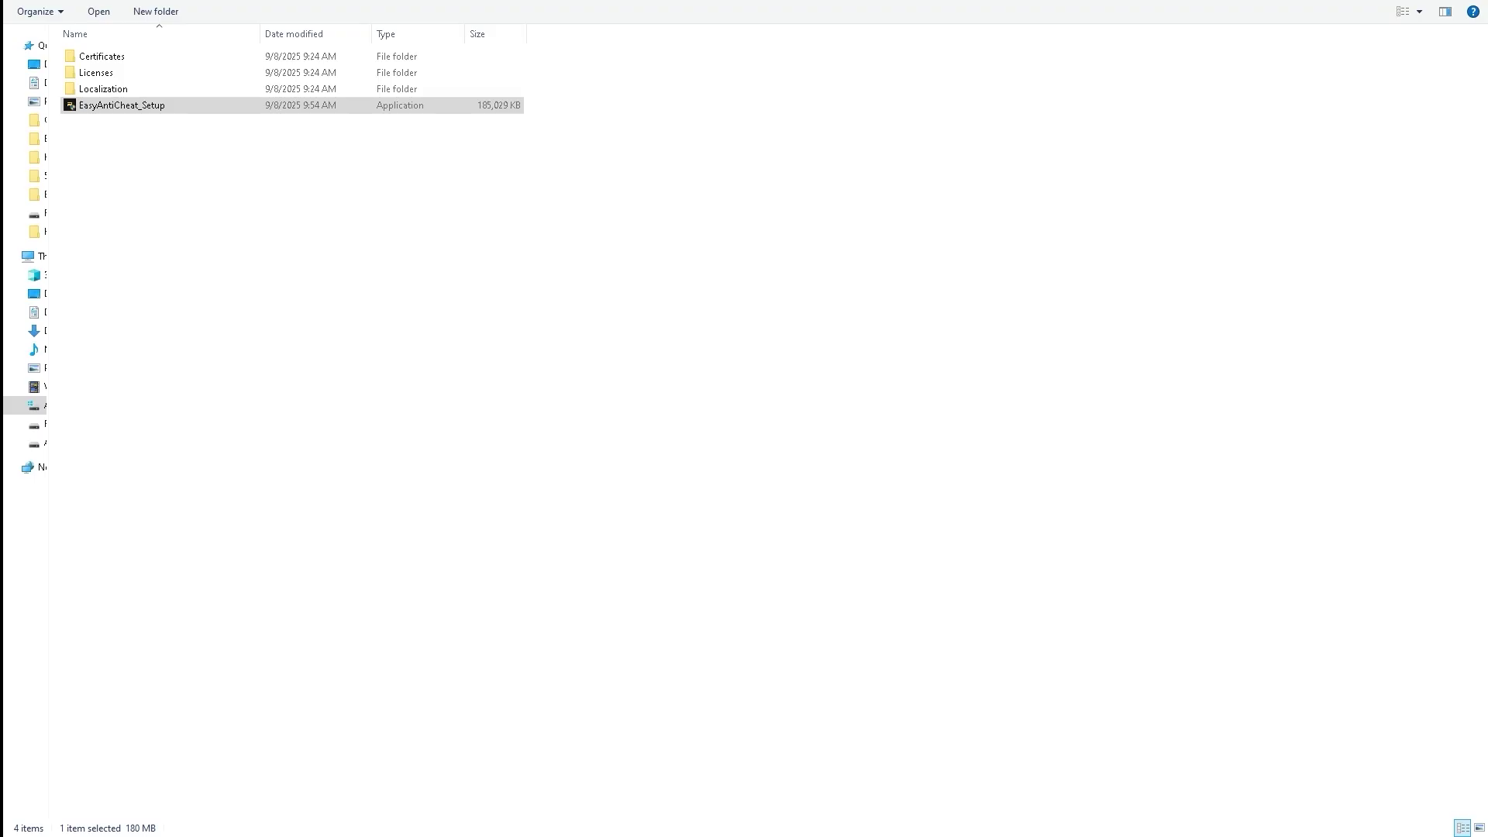
right_click(164, 107)
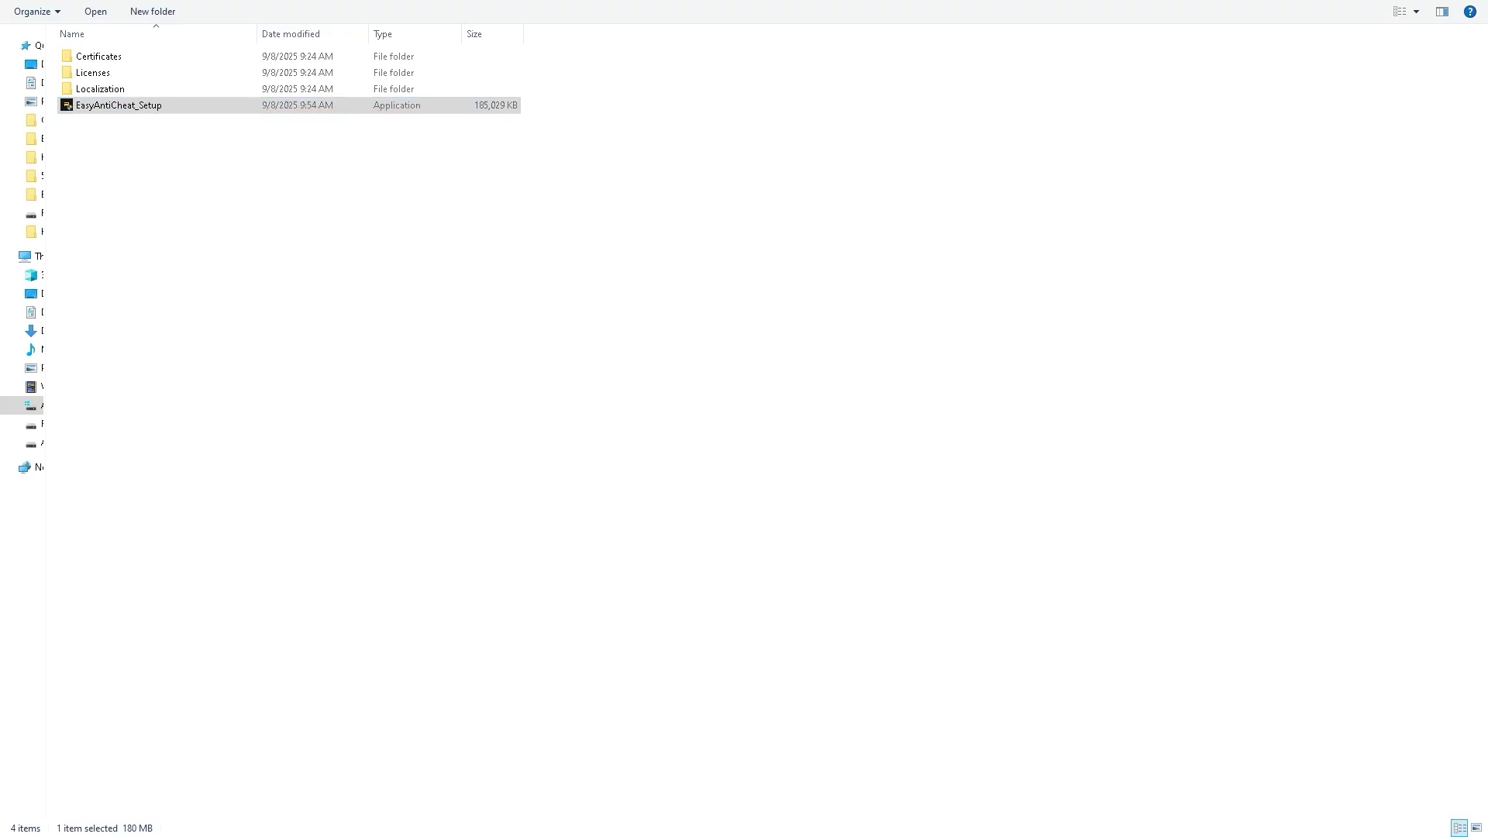
right_click(123, 106)
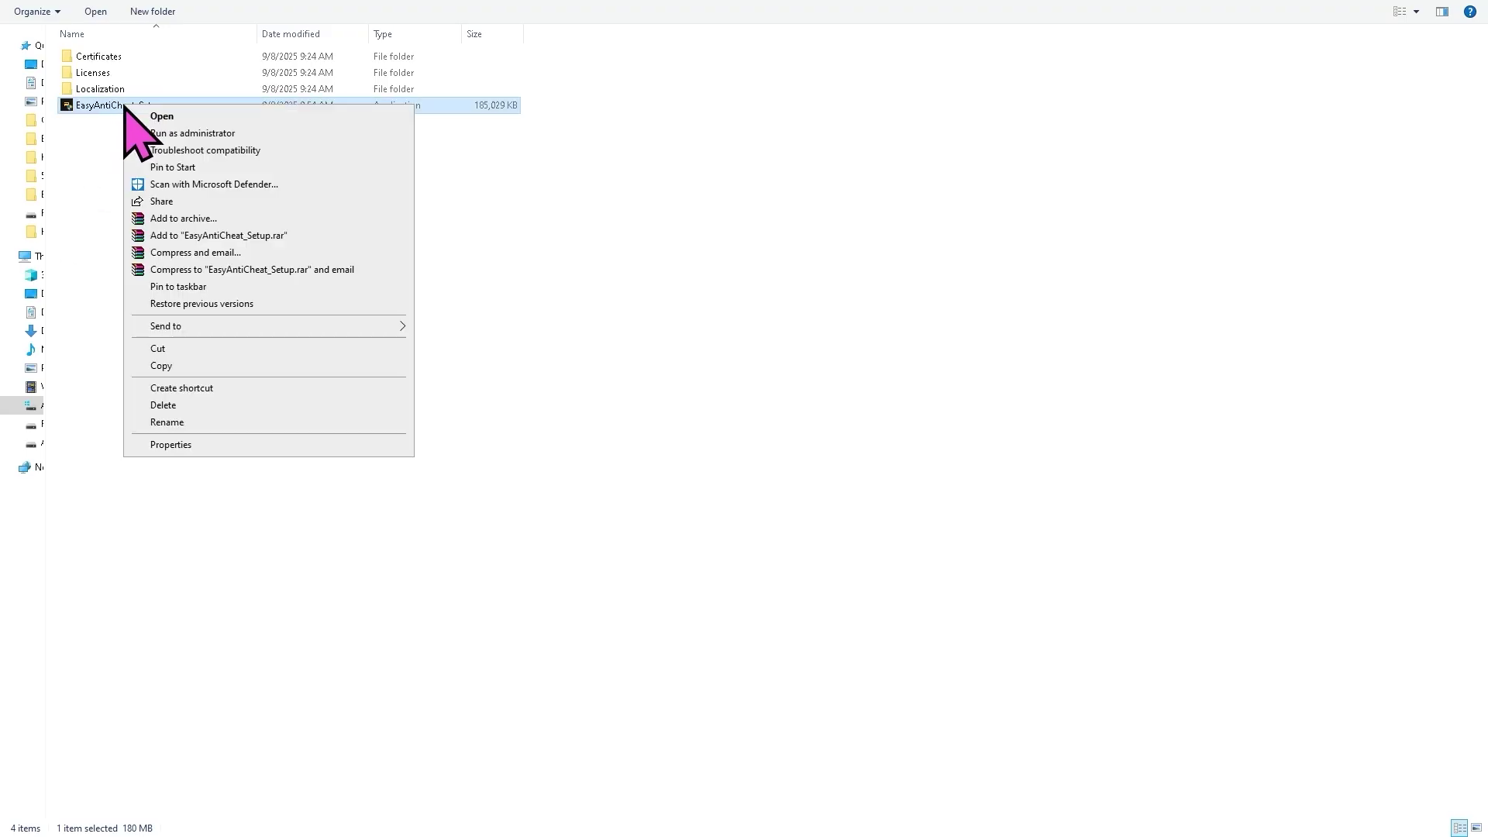
In EasyAntiCheat_Setup's Compatibility tab, enable Windows 8 compatibility mode and Run as administrator.
left_click(208, 448)
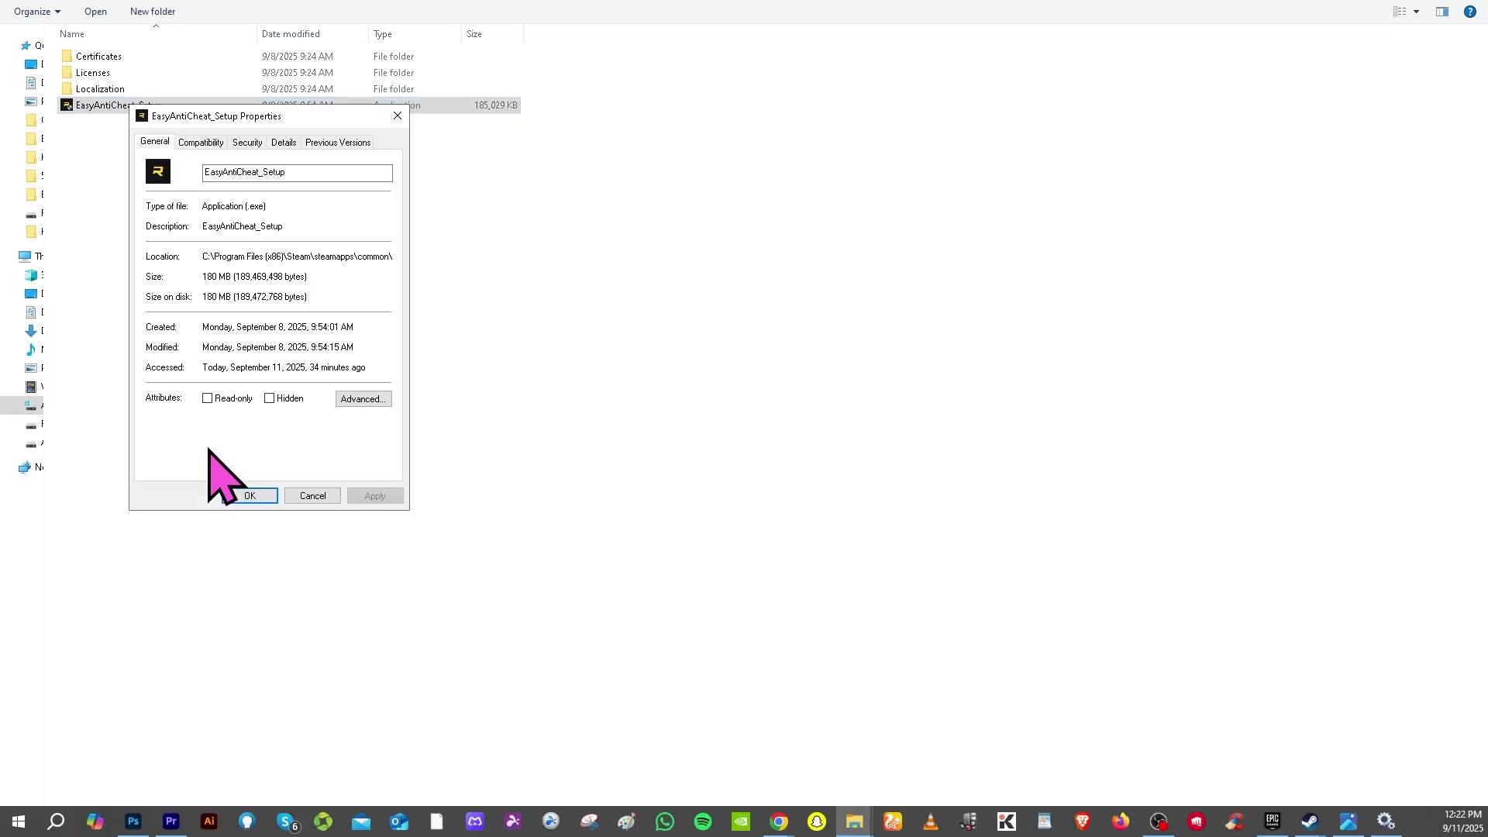
left_click(209, 143)
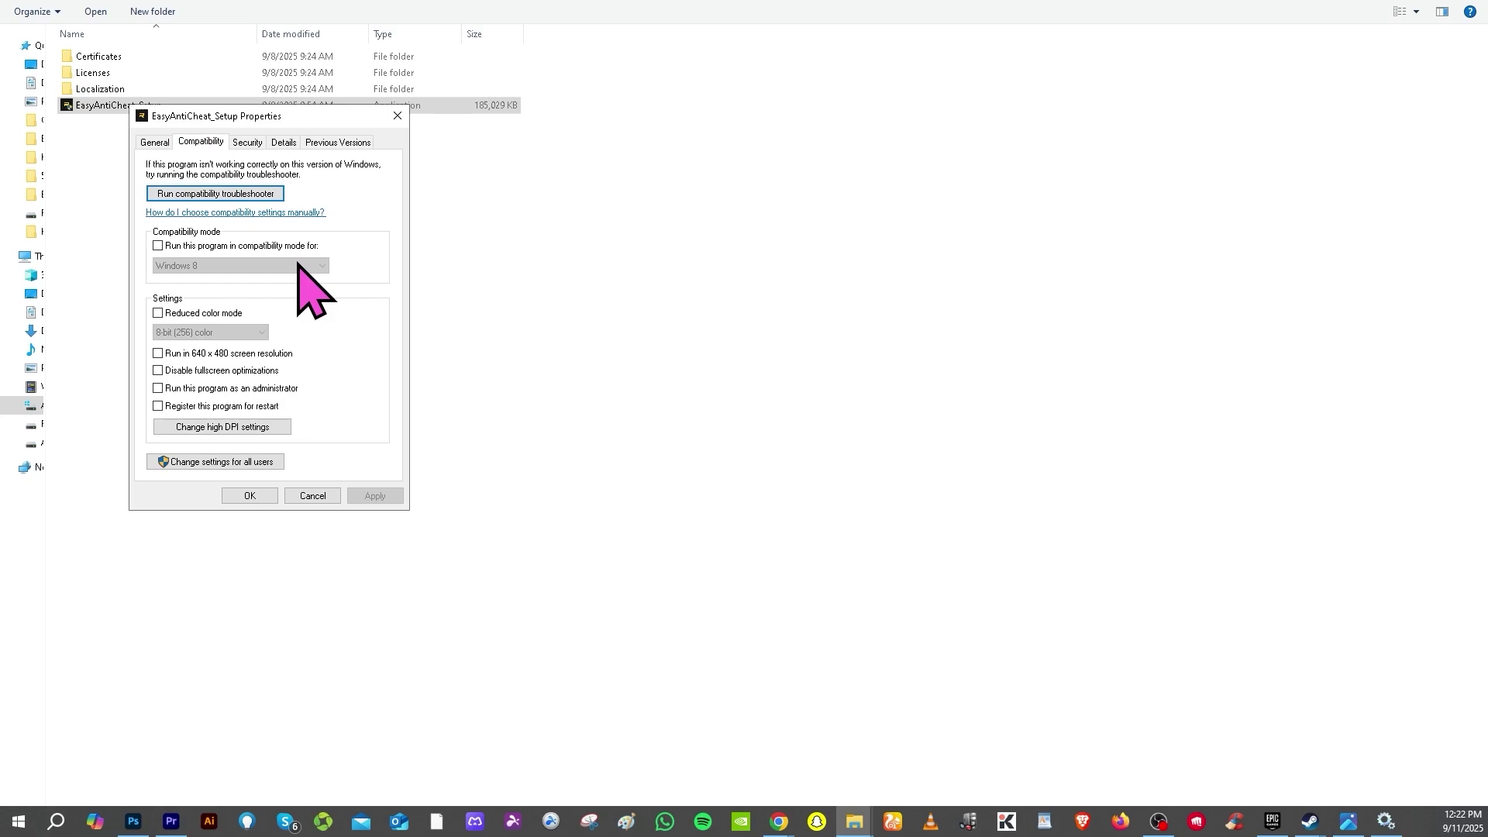
left_click(241, 196)
left_click(158, 247)
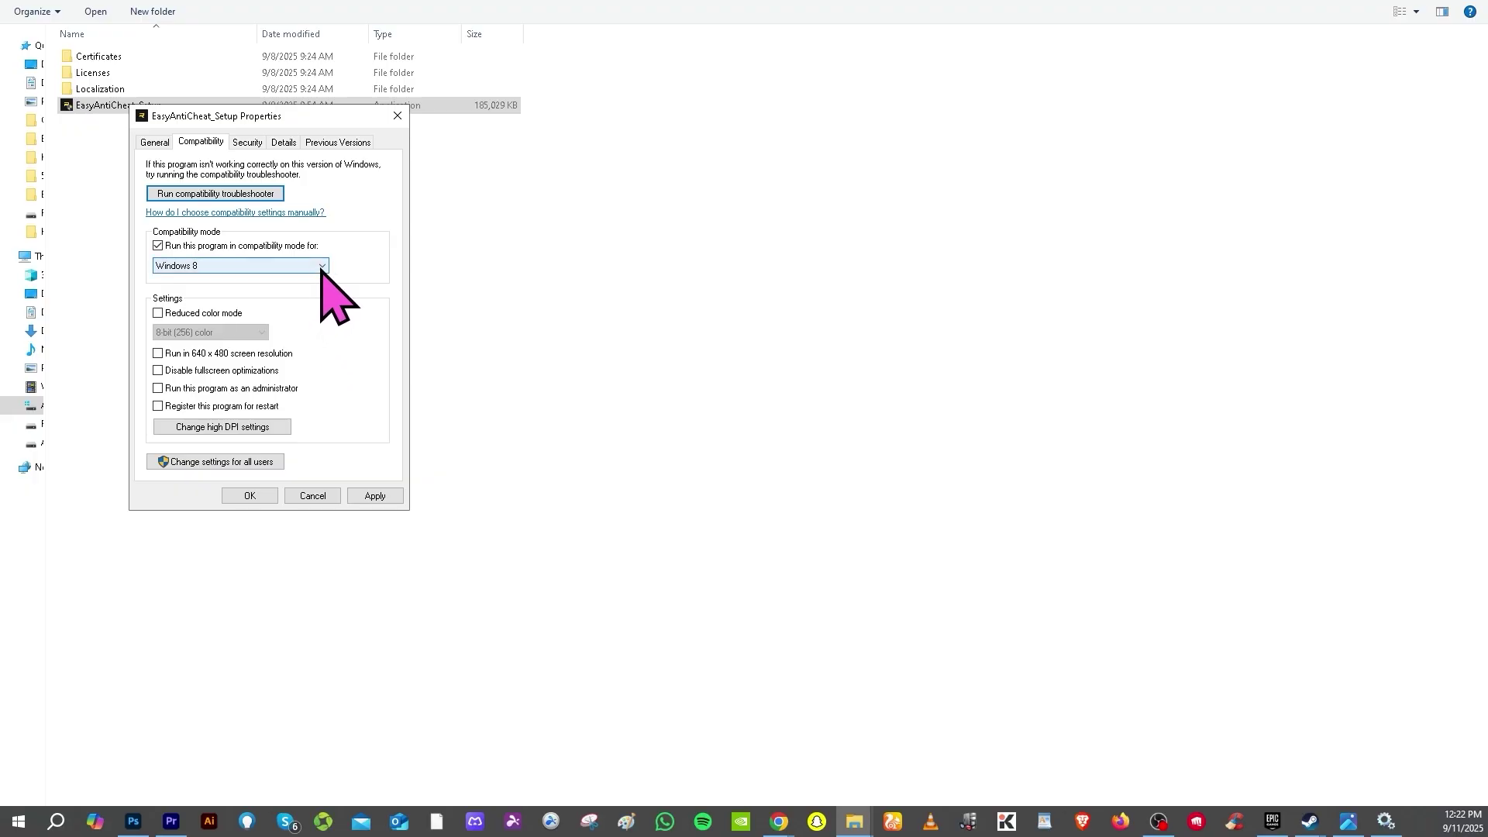
left_click(321, 267)
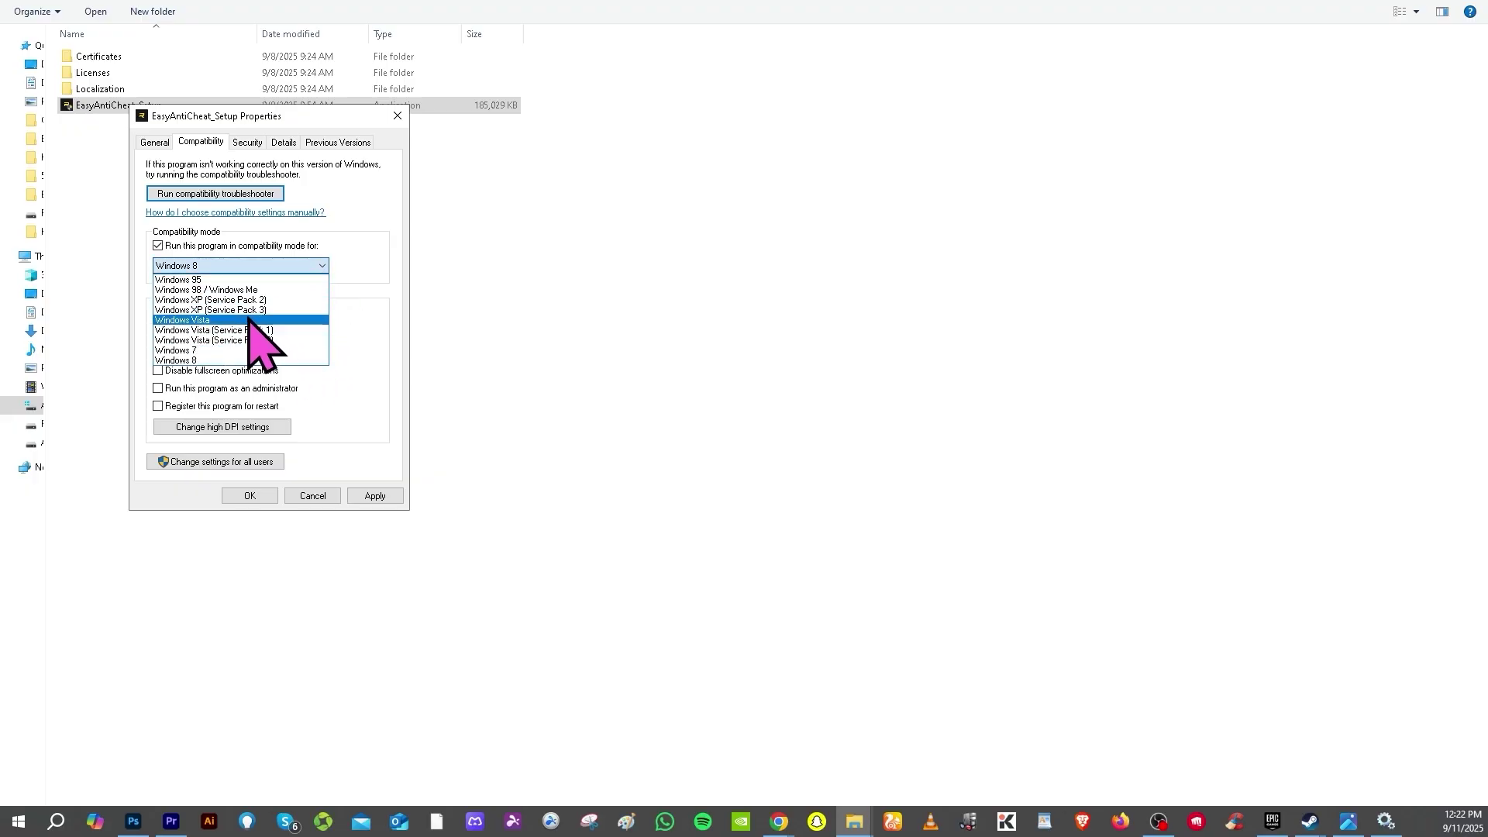
left_click(356, 285)
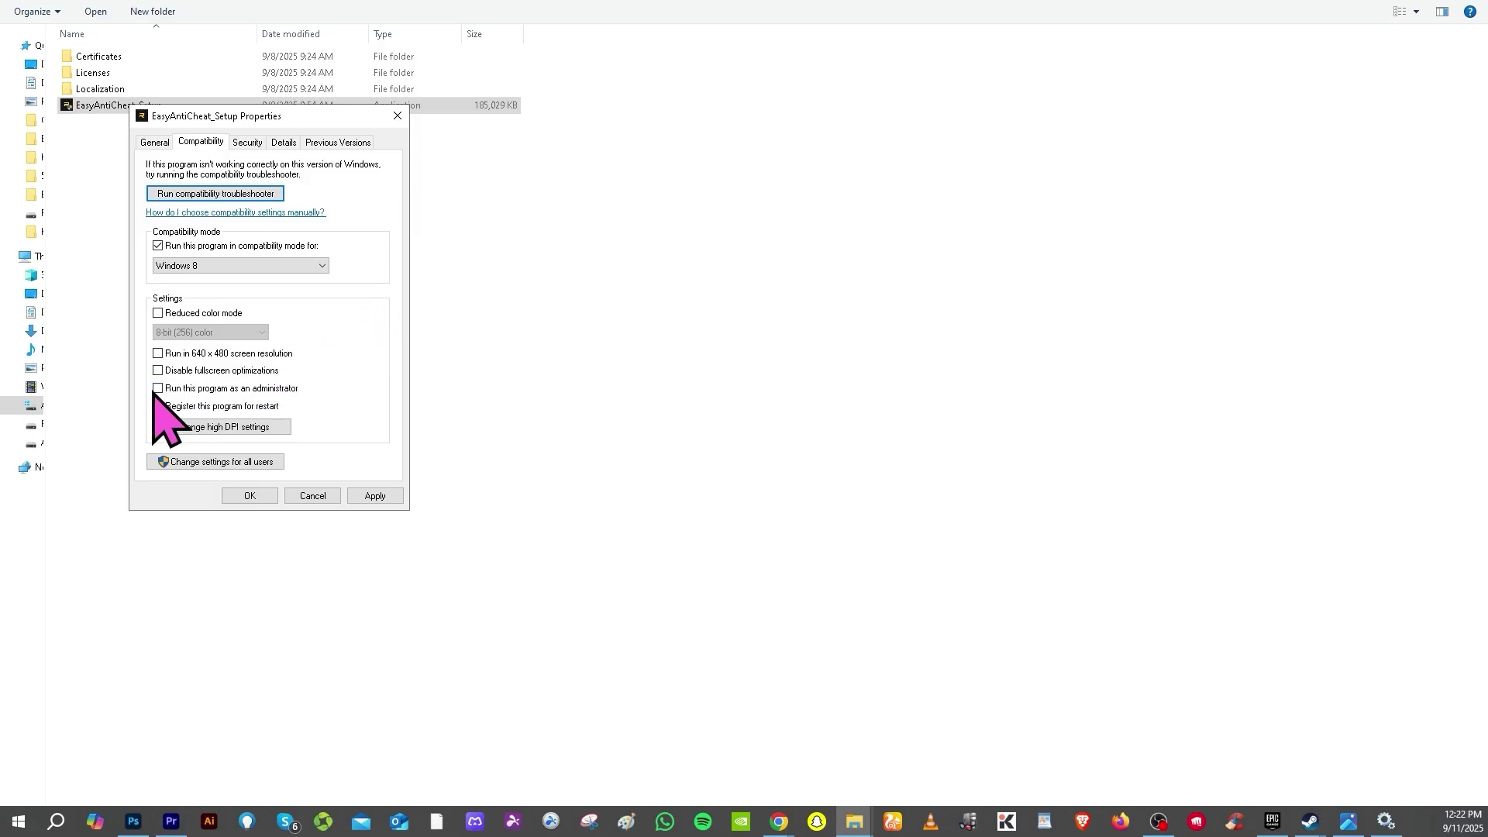
left_click(263, 389)
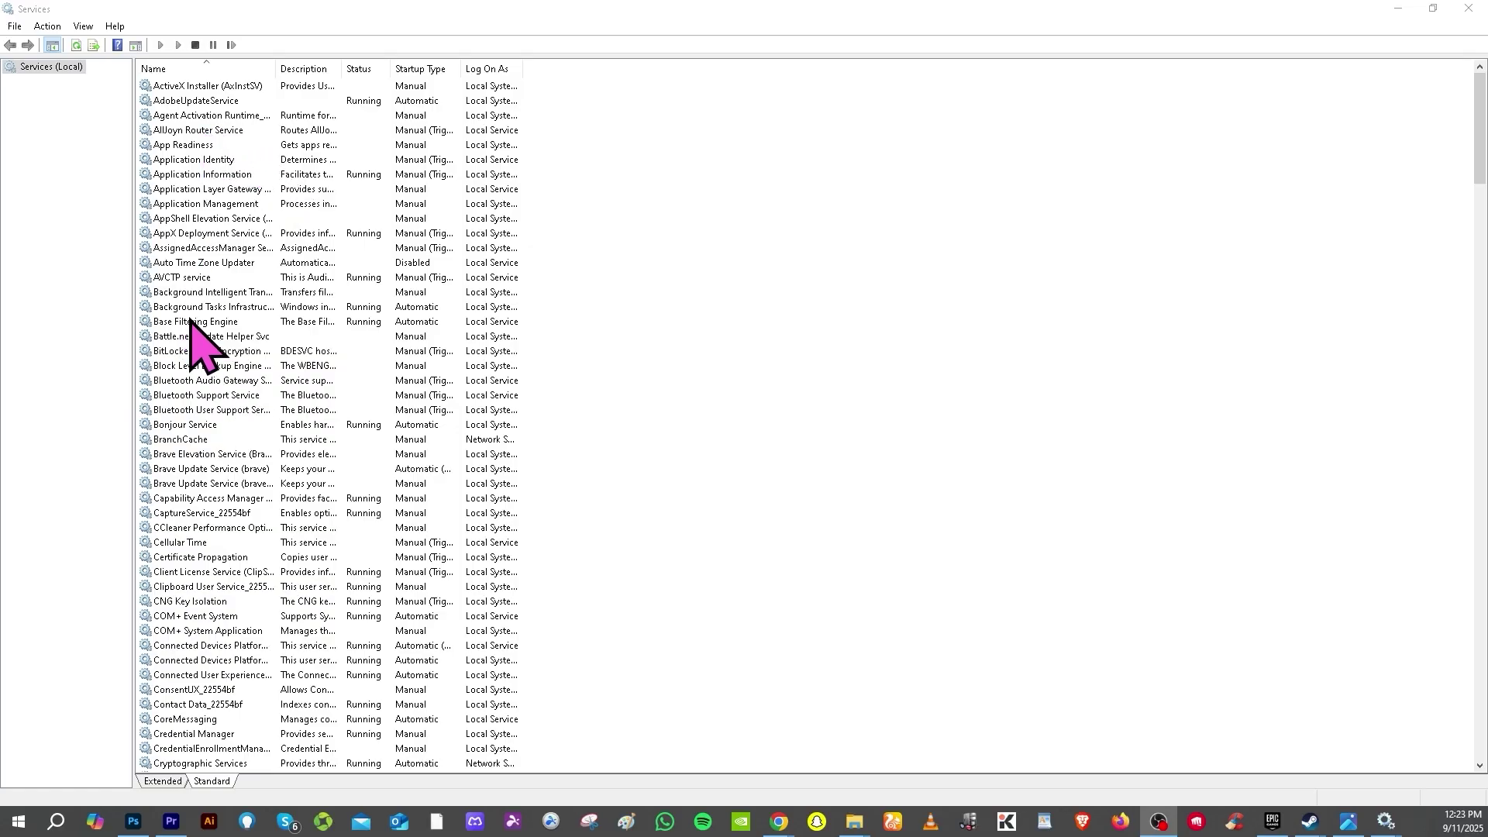
In the Epic Online Services properties, switch Startup type from Manual to Automatic.
scroll(310, 373, "down", 20)
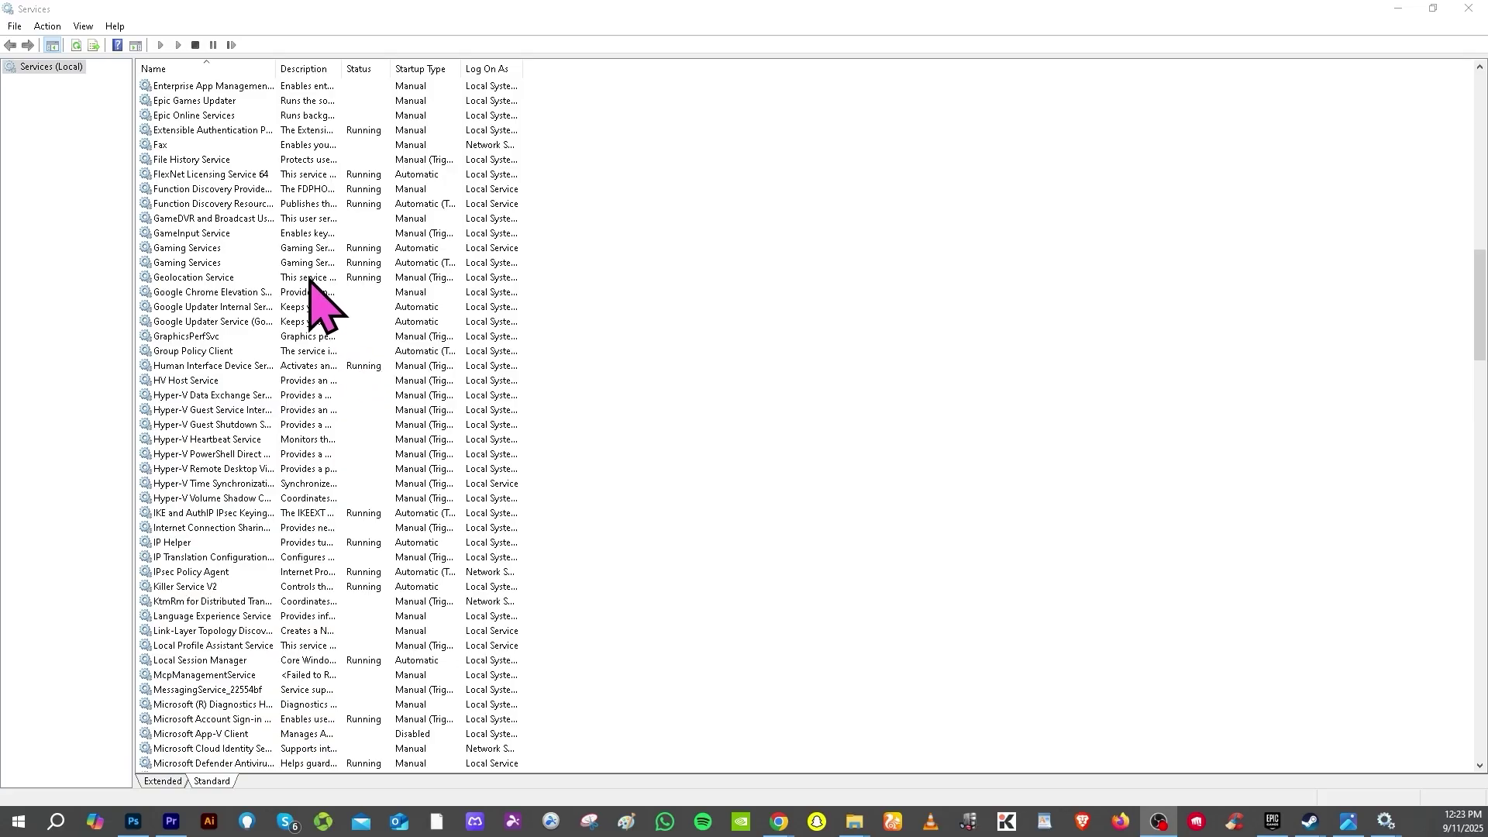
right_click(204, 115)
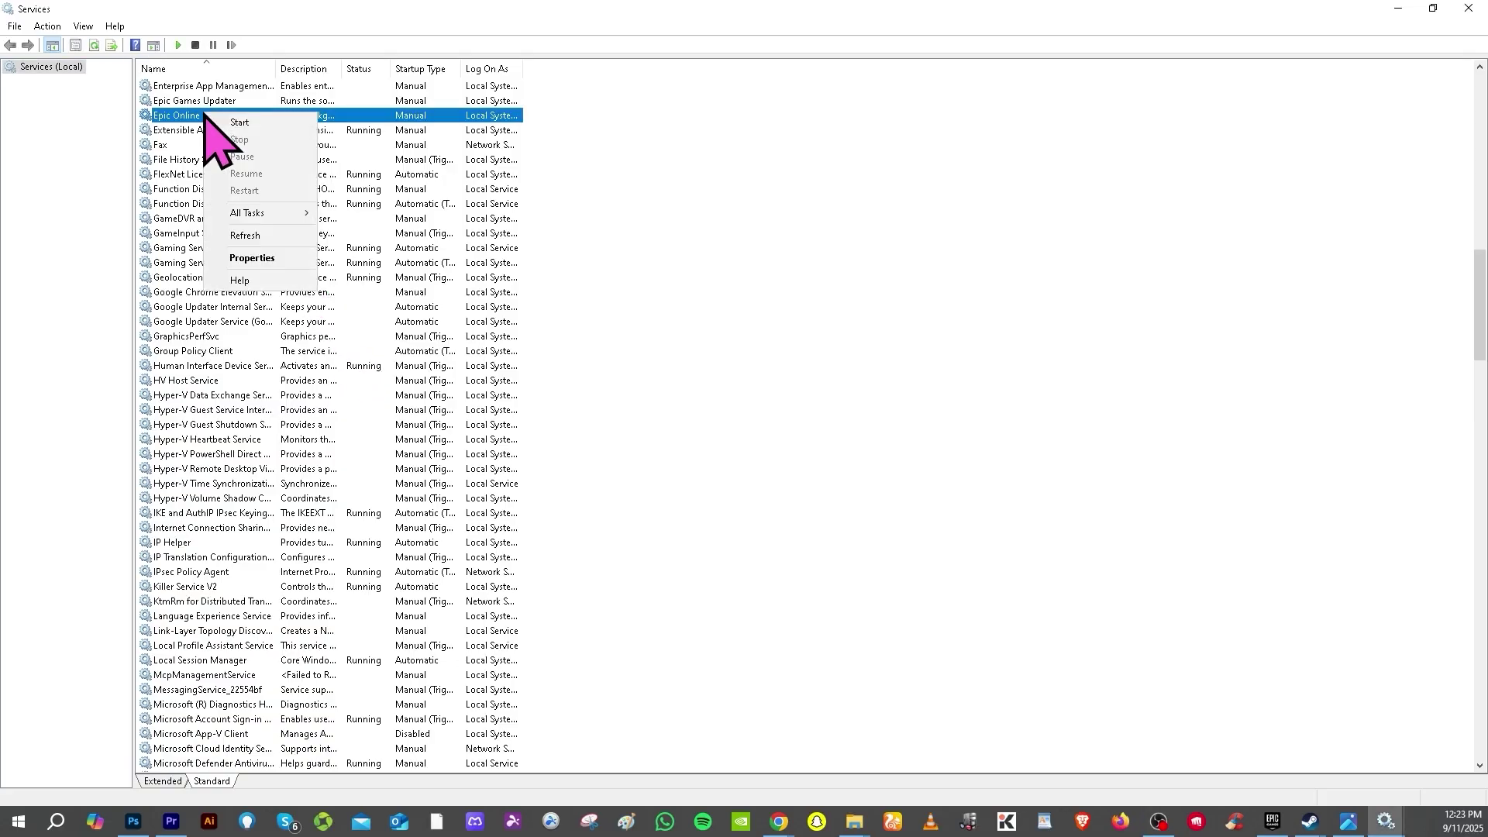
left_click(260, 258)
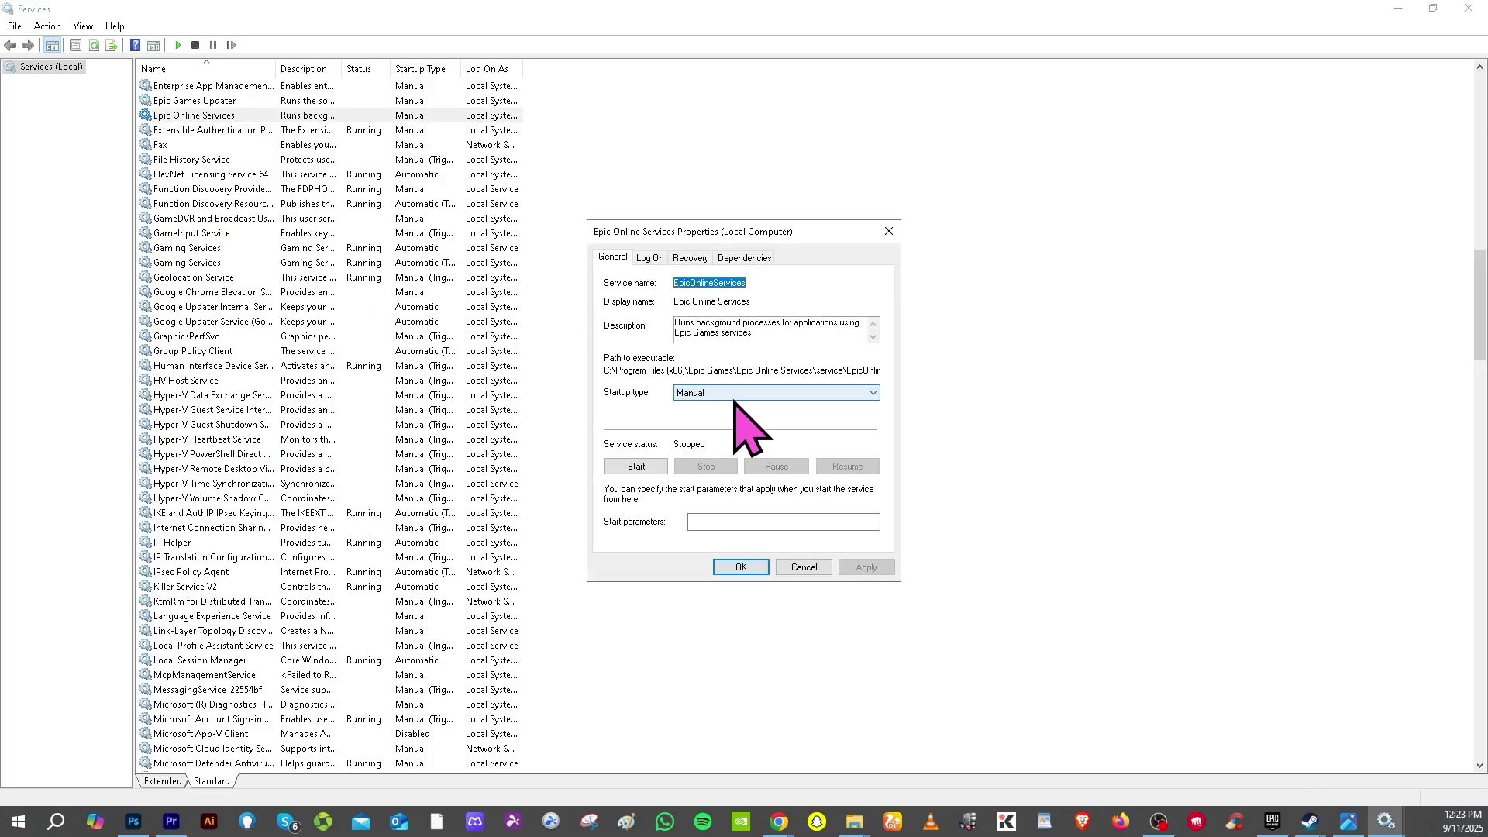
left_click(762, 394)
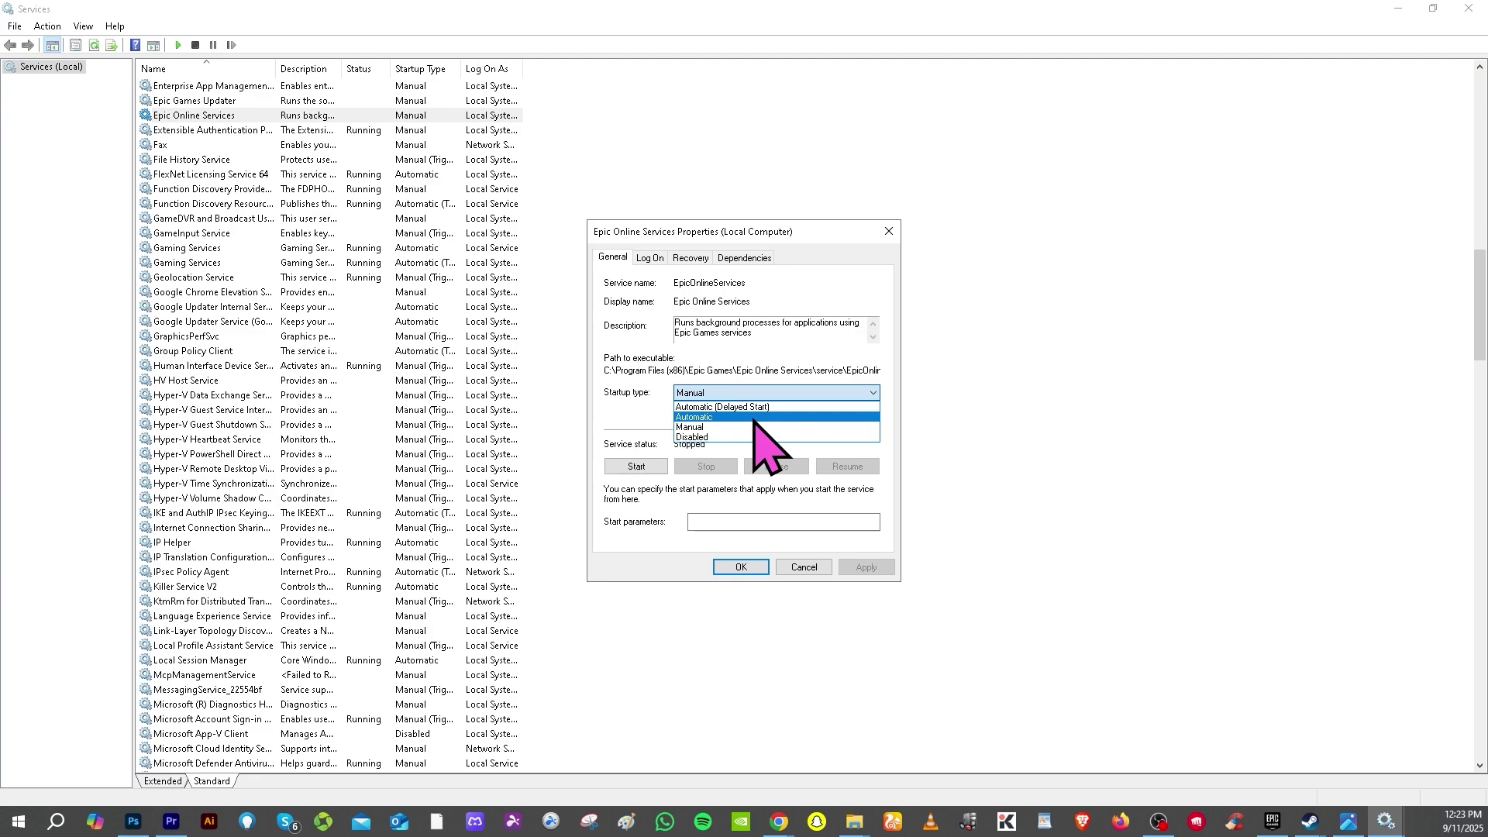
left_click(758, 417)
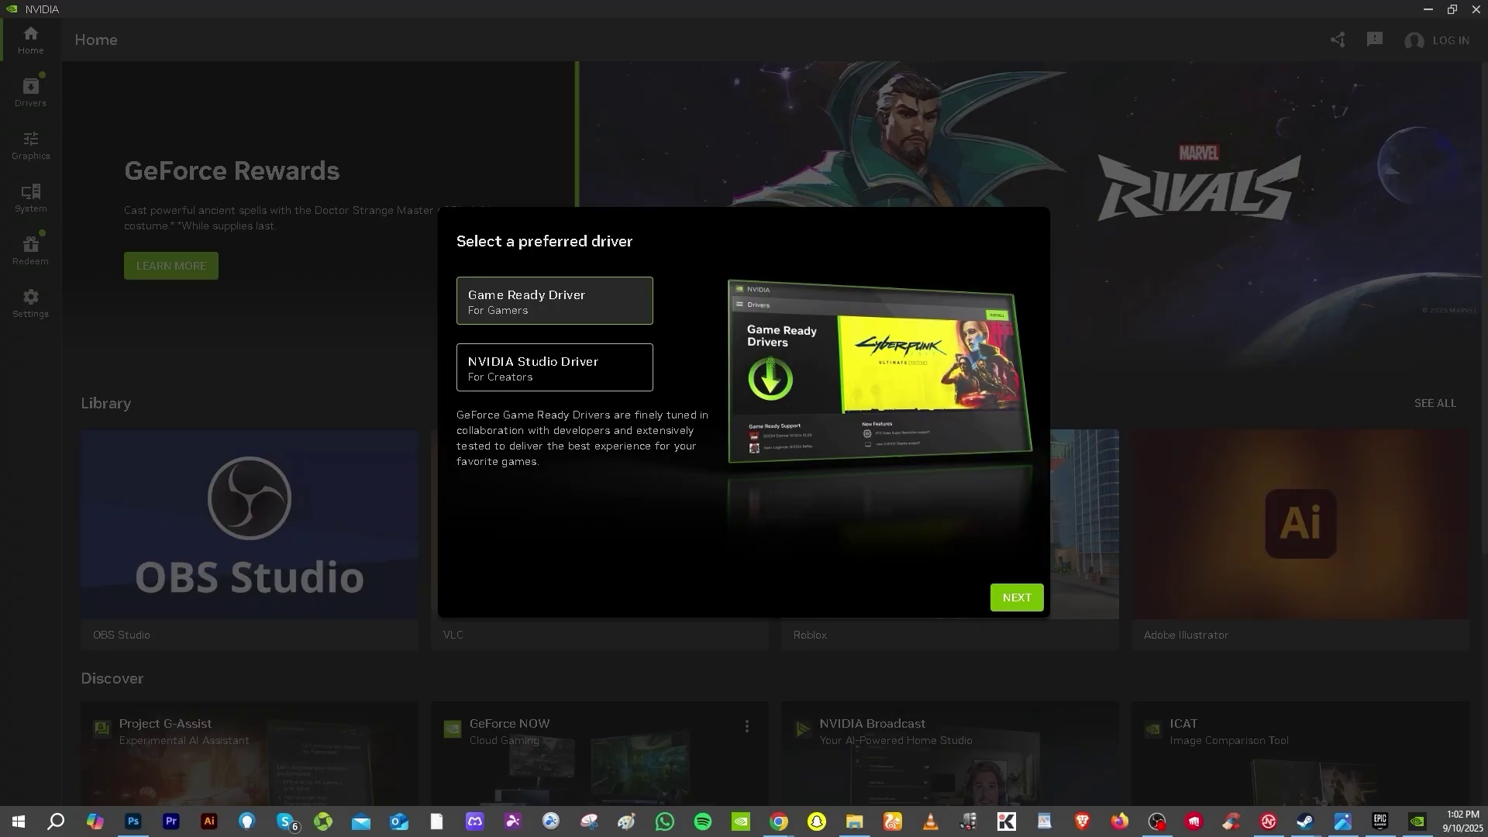
Open Windows Settings with Win+I.
key("super+i")
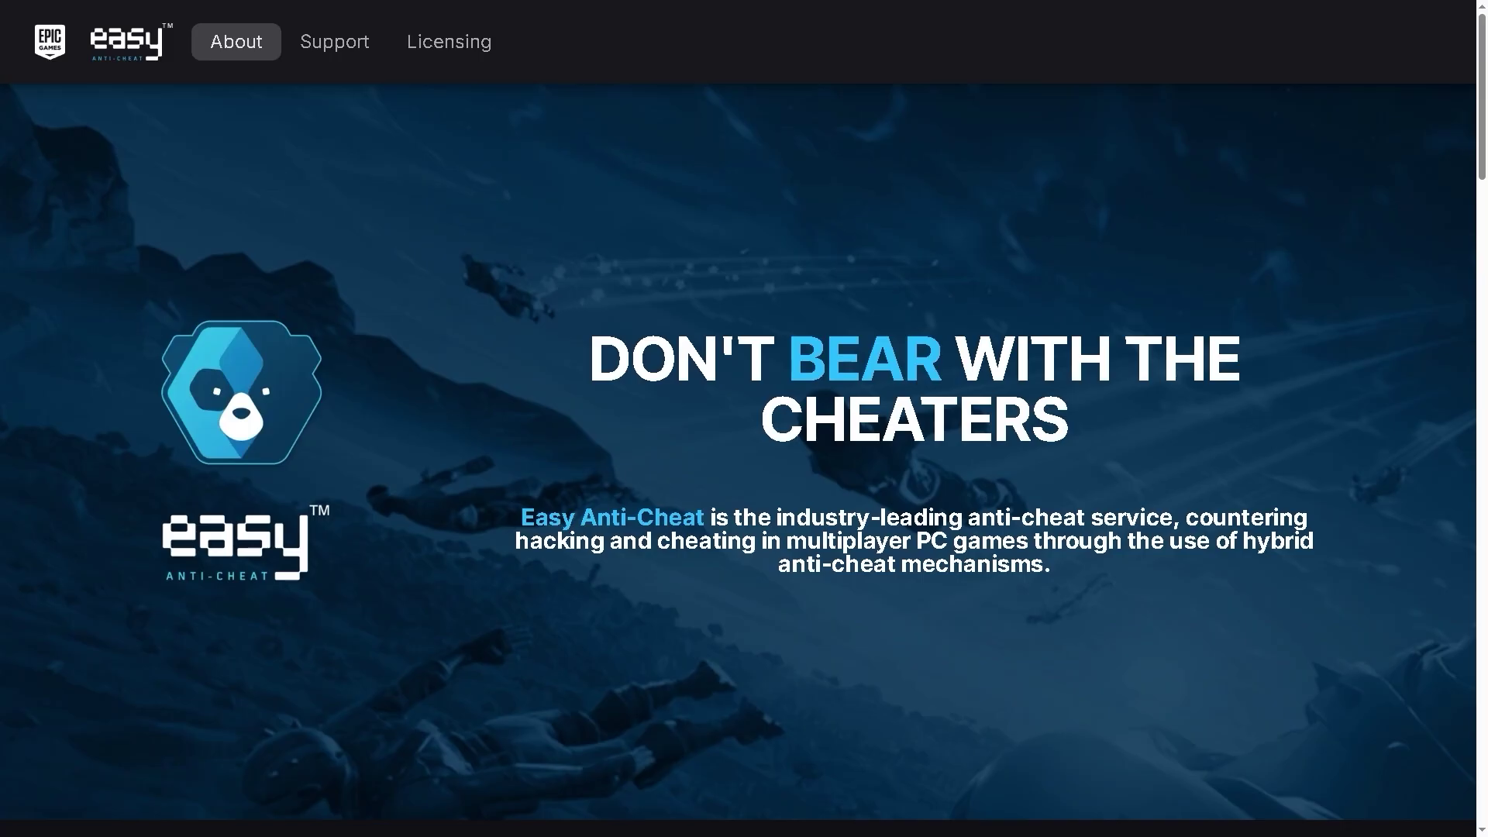
Go to the Easy Anti-Cheat Support page and open the 'Questions about EAC?' articles.
left_click(318, 48)
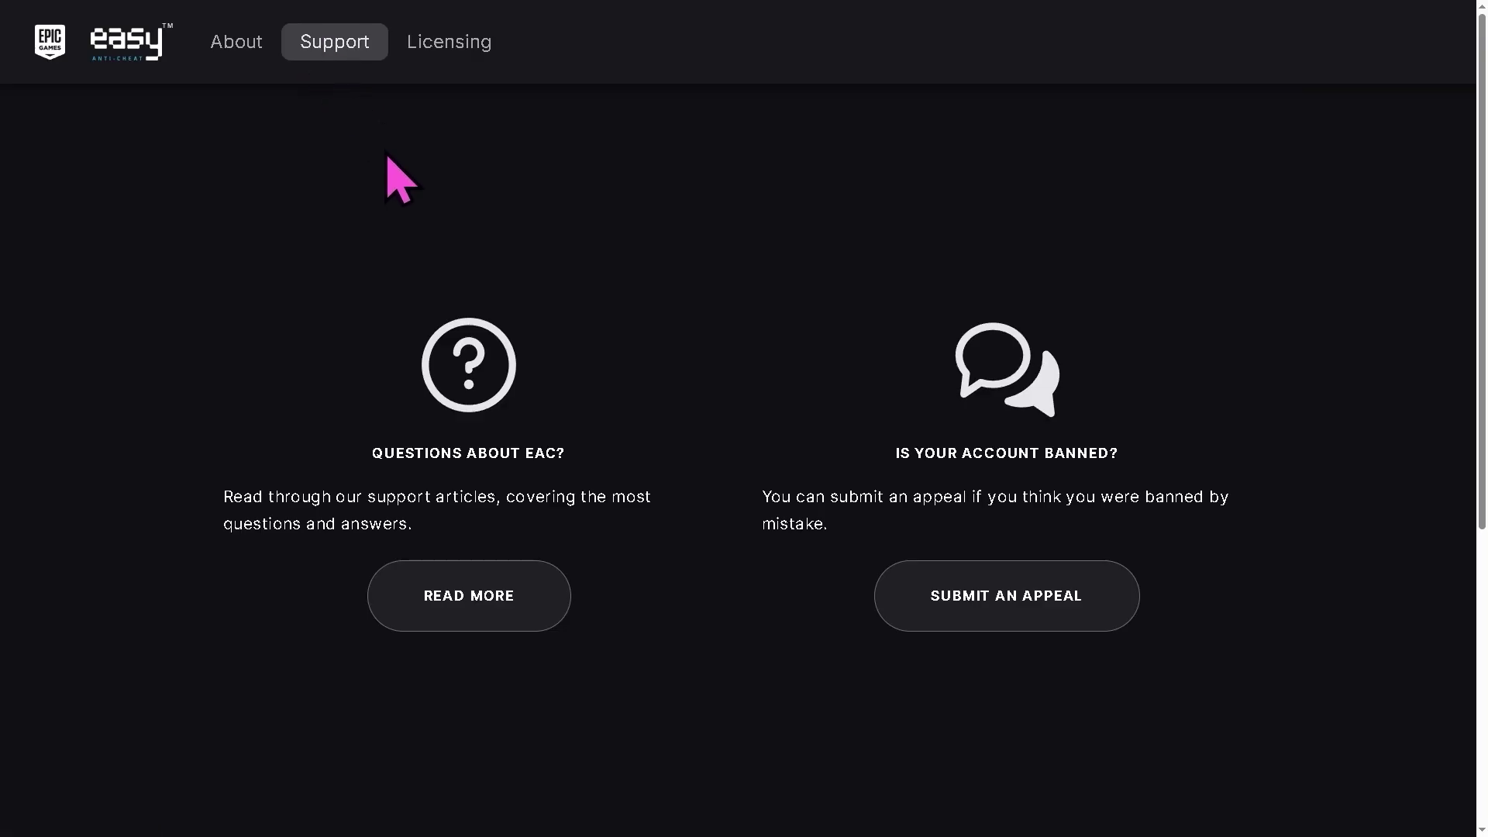
left_click(434, 41)
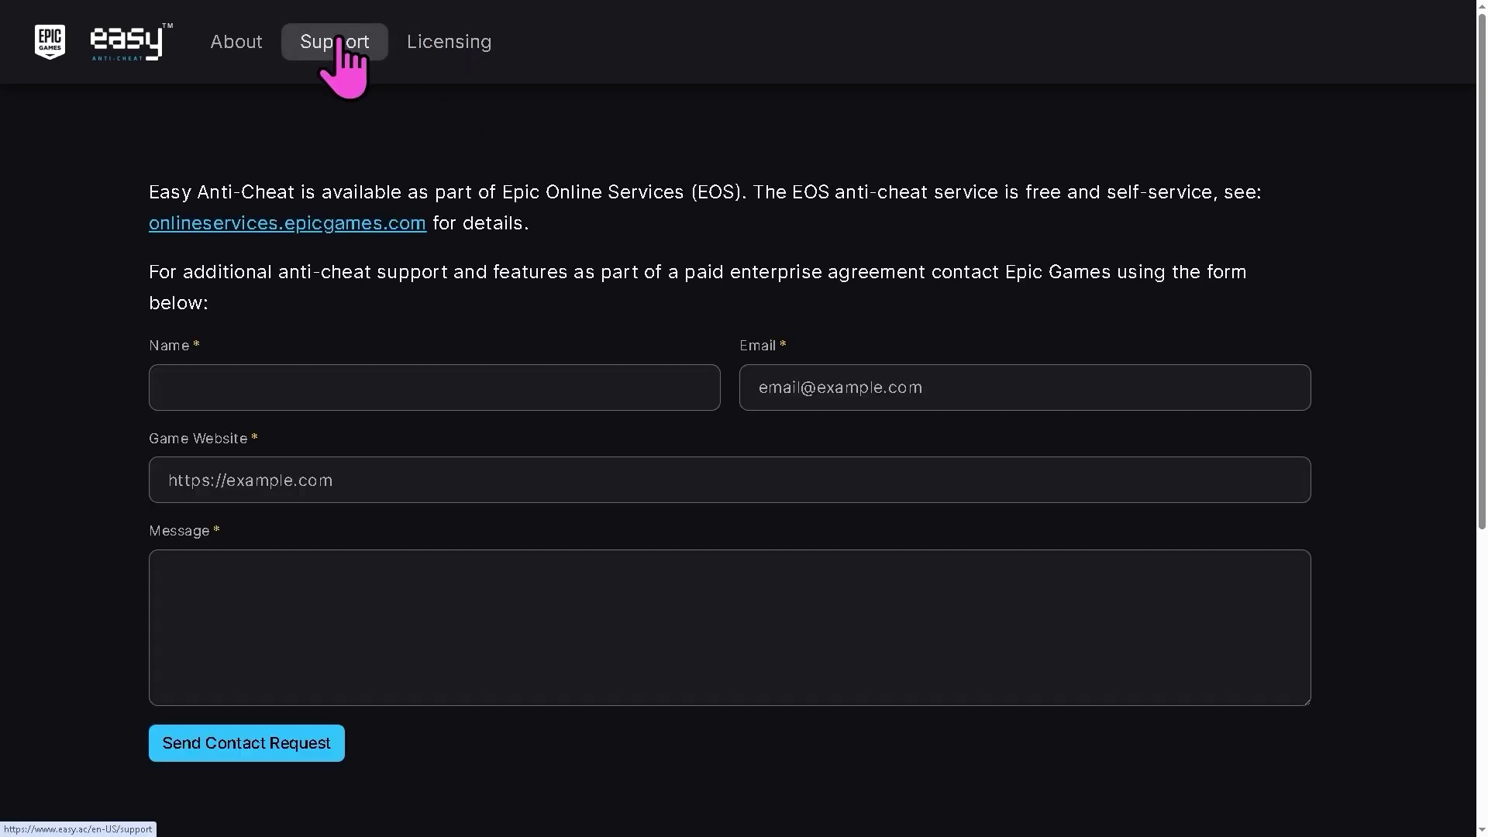
left_click(338, 42)
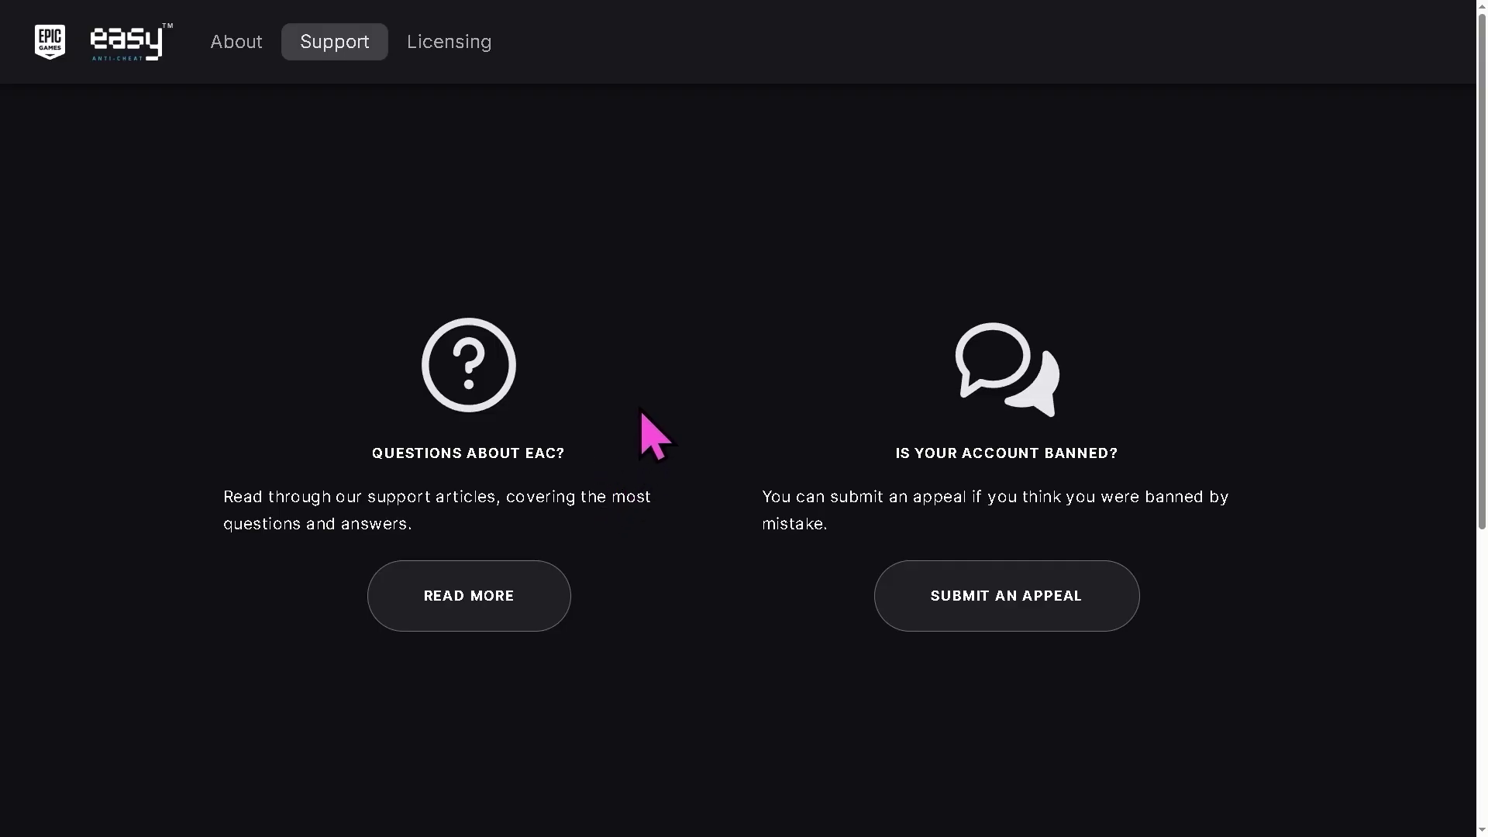
left_click(508, 610)
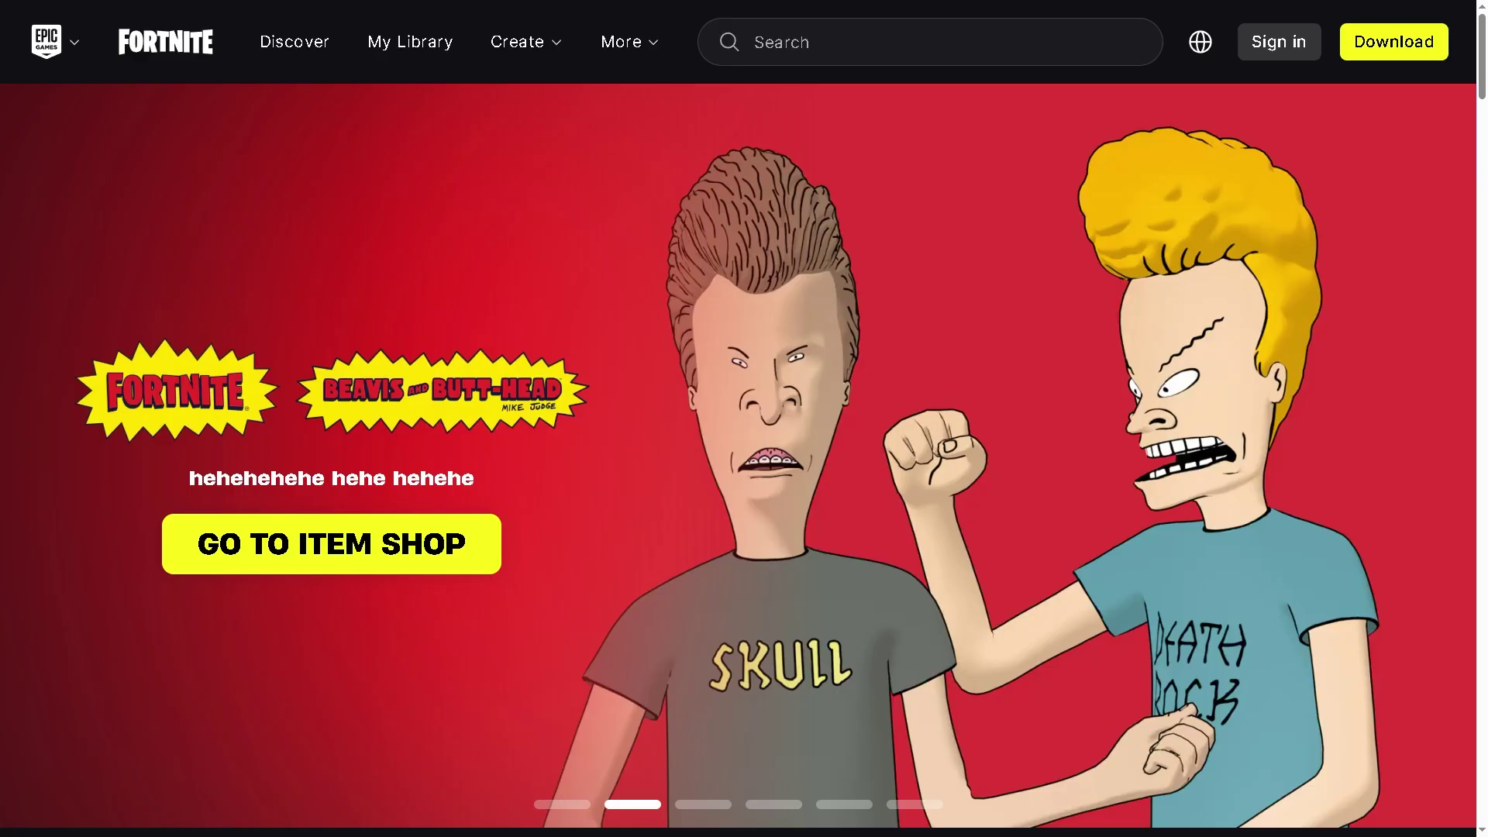
Advance the Fortnite.com hero carousel eight slides to the Fortnite x Squid Game promotion.
left_click(1415, 438)
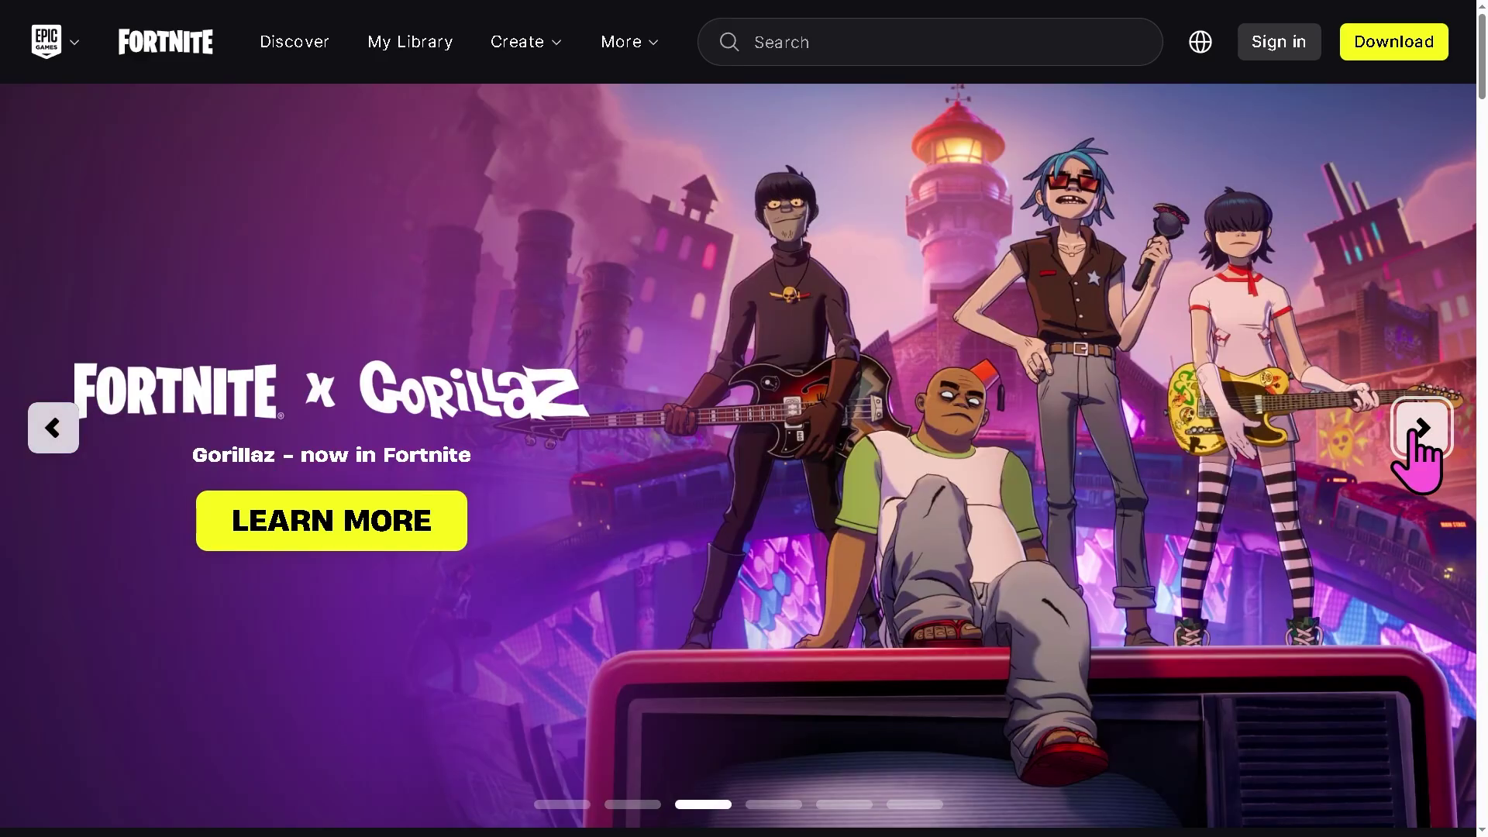
left_click(1416, 438)
left_click(1416, 438)
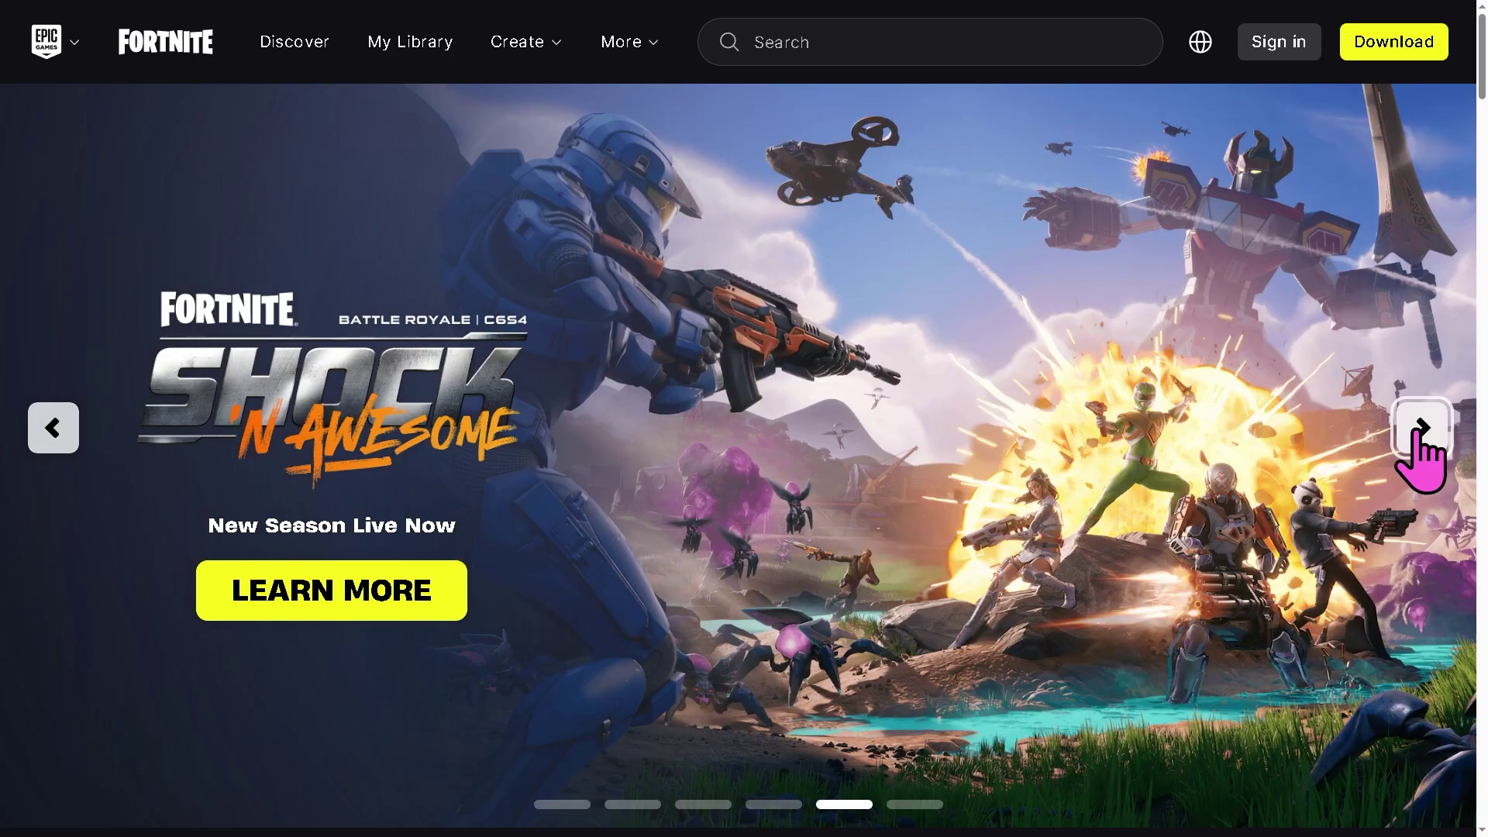
left_click(1421, 429)
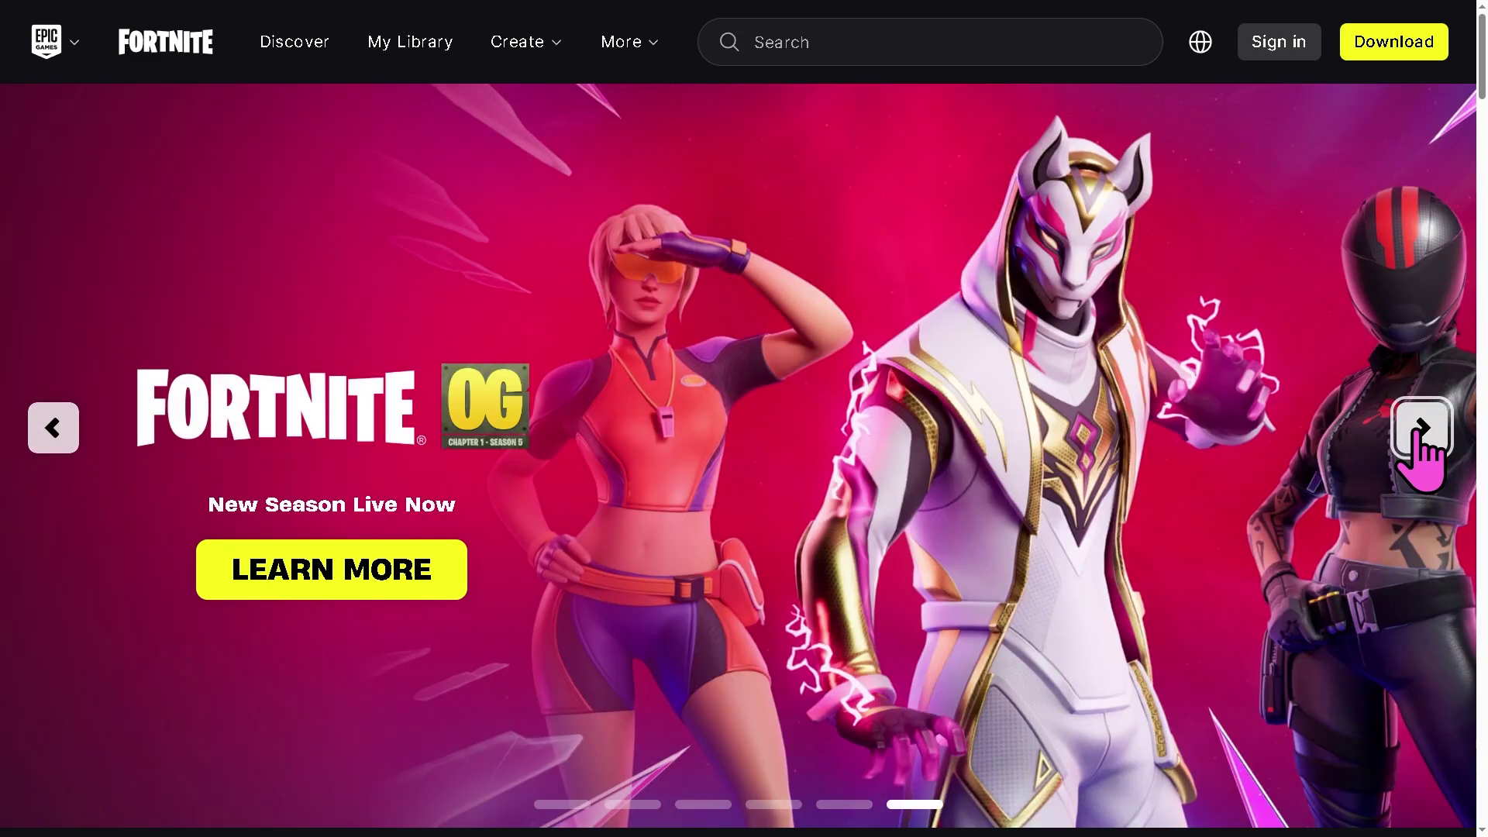
left_click(1420, 429)
left_click(1421, 429)
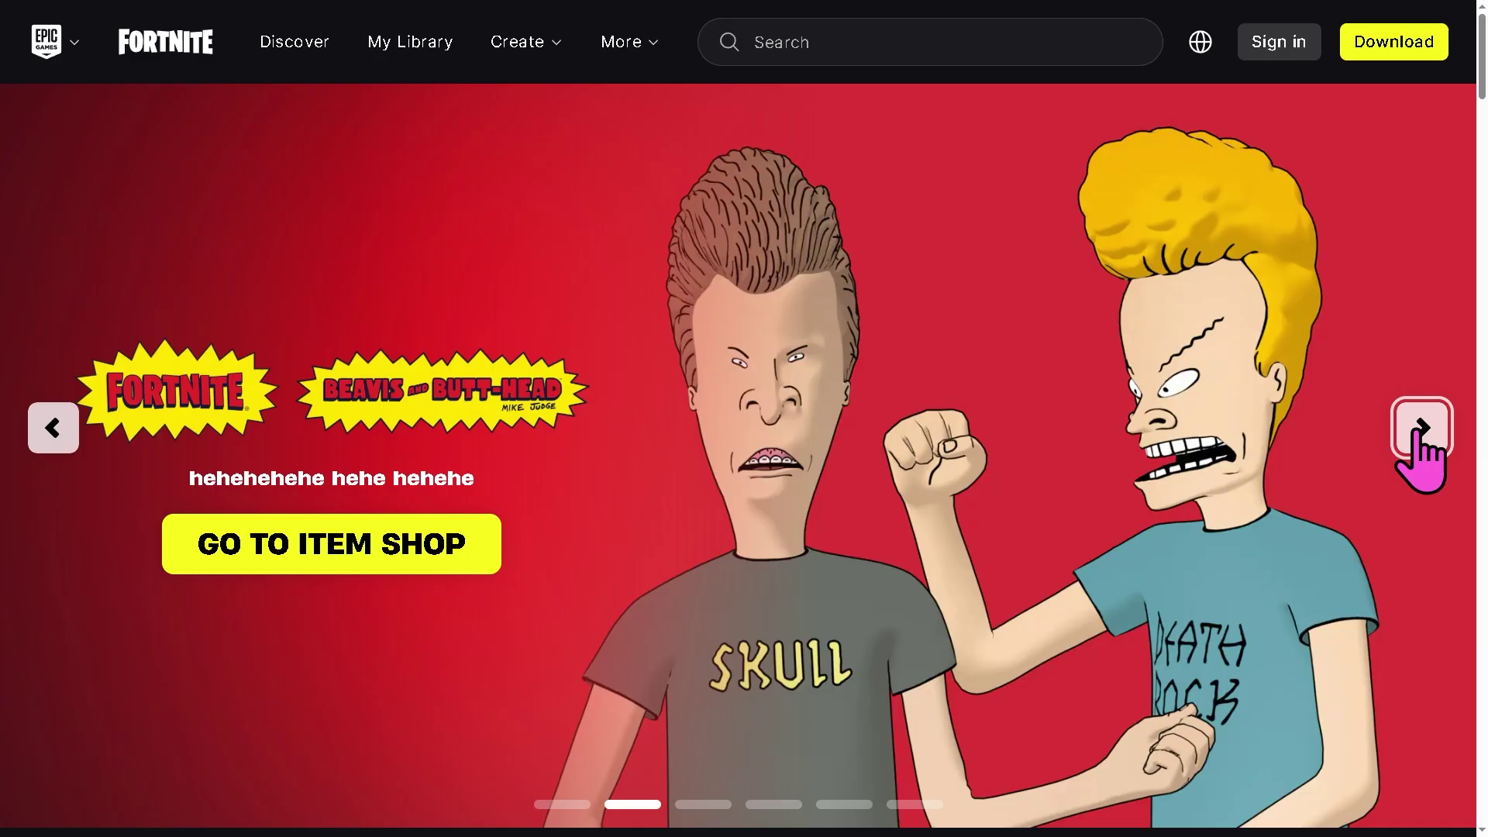
left_click(1420, 429)
left_click(1421, 429)
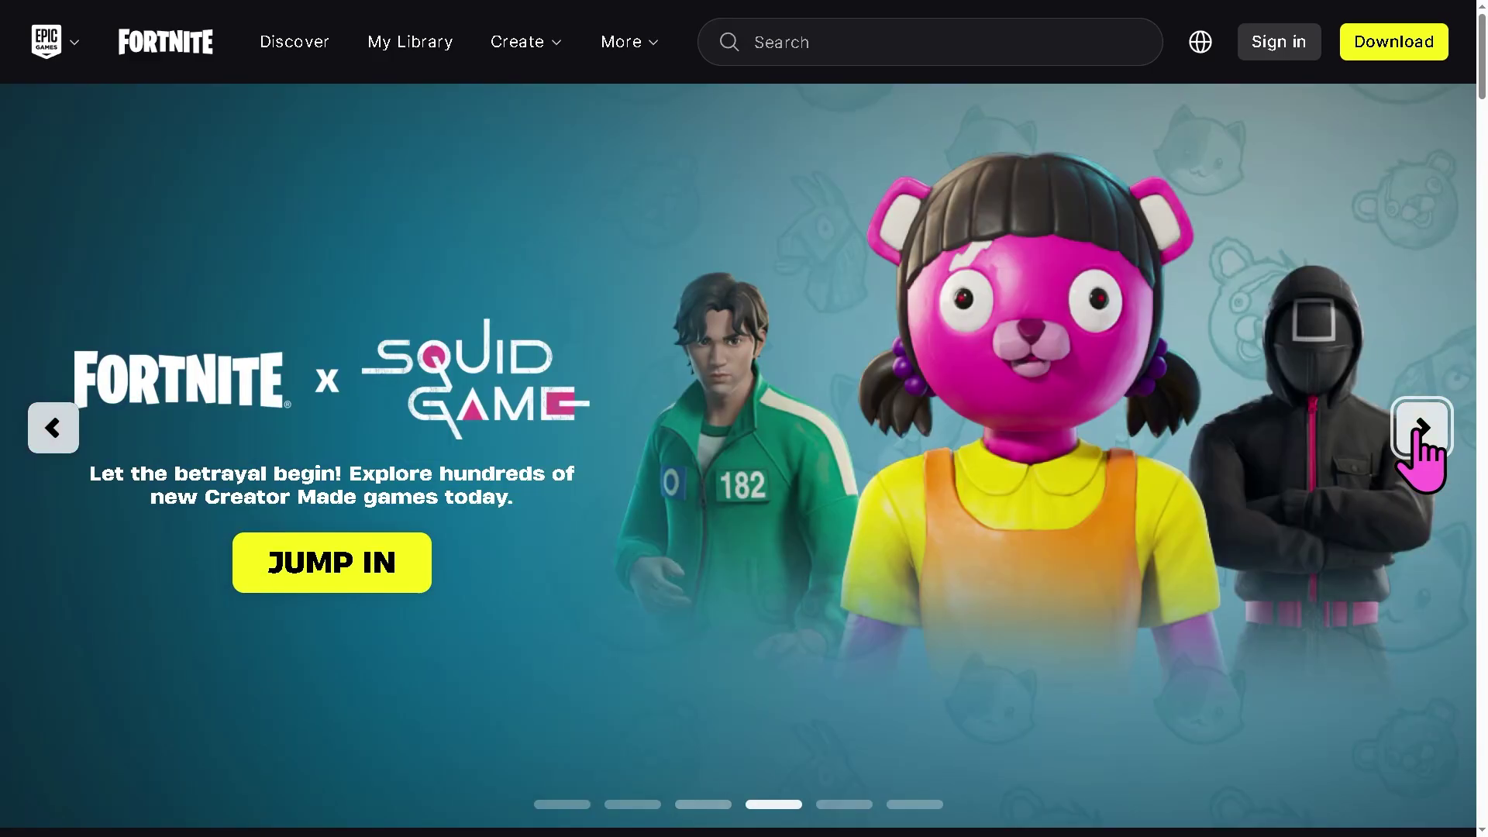